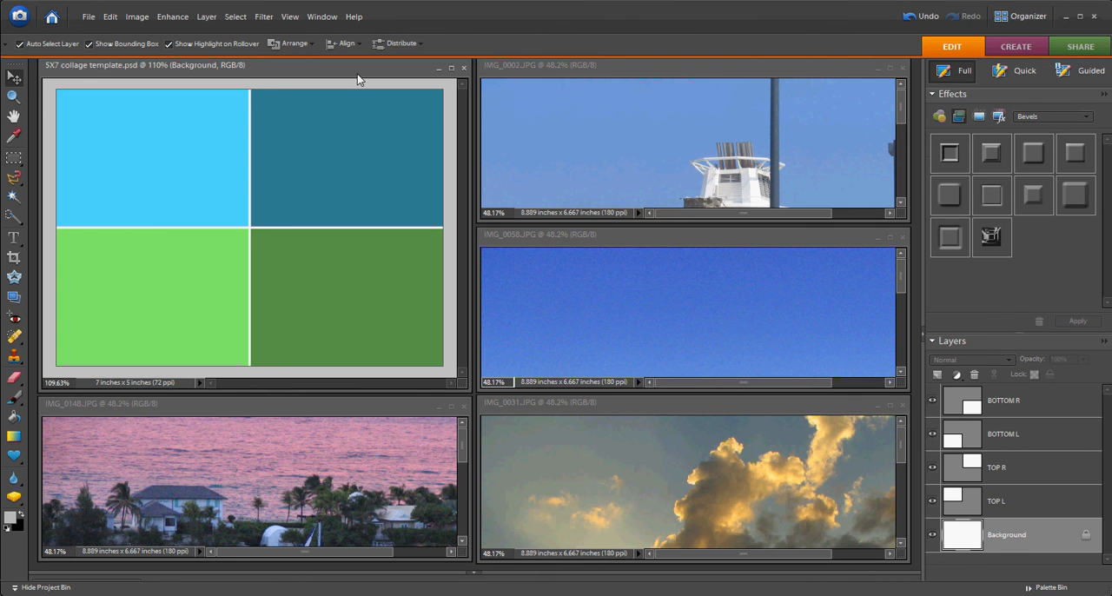
Tile all the open image windows in the workspace.
click(320, 17)
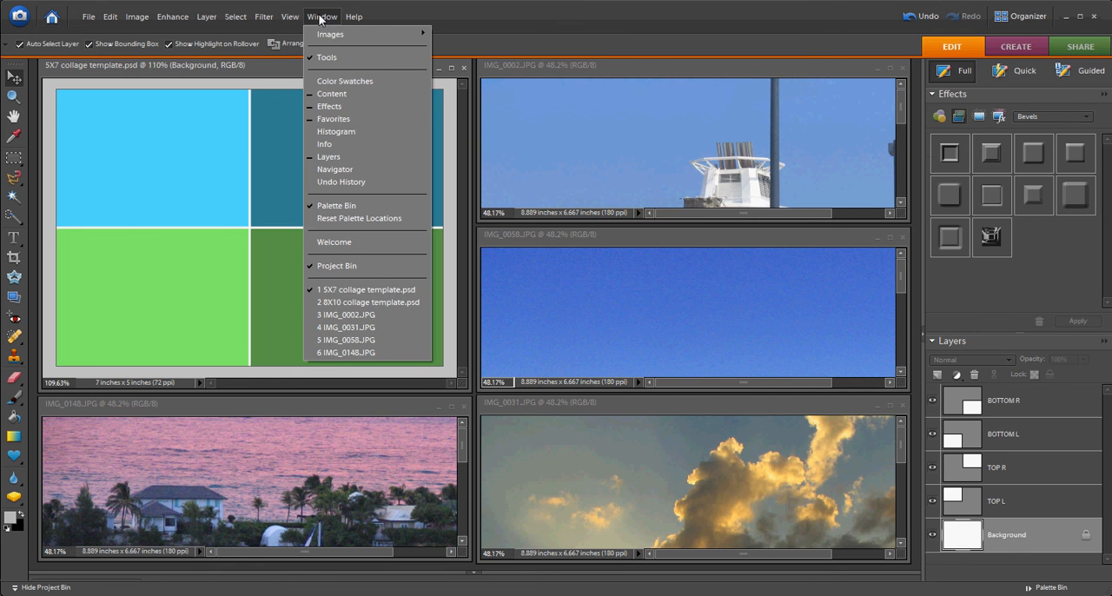
mouse_move(335, 35)
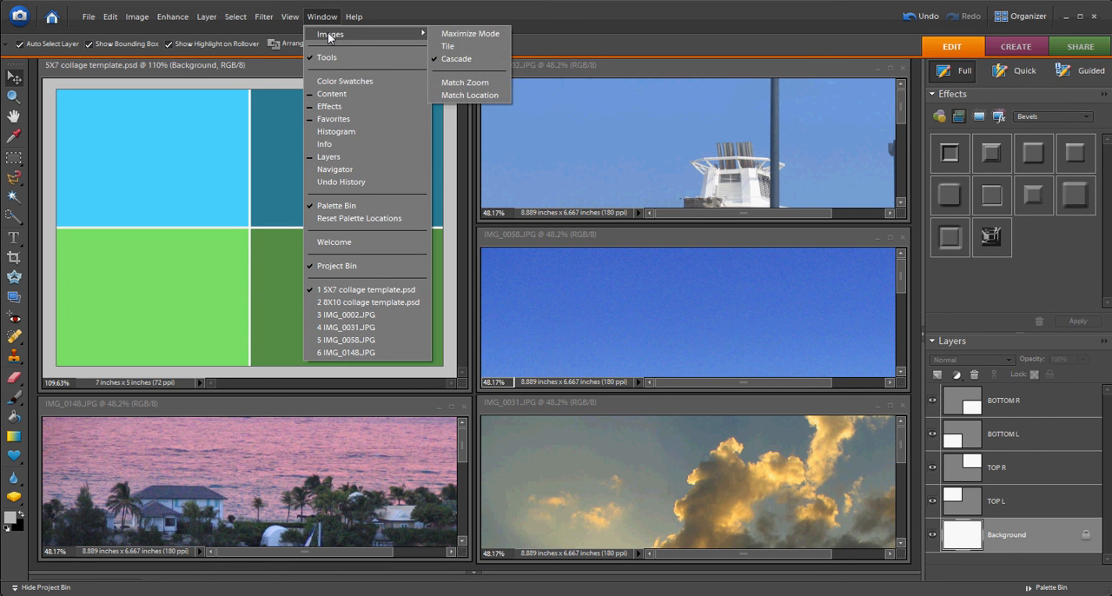
click(448, 47)
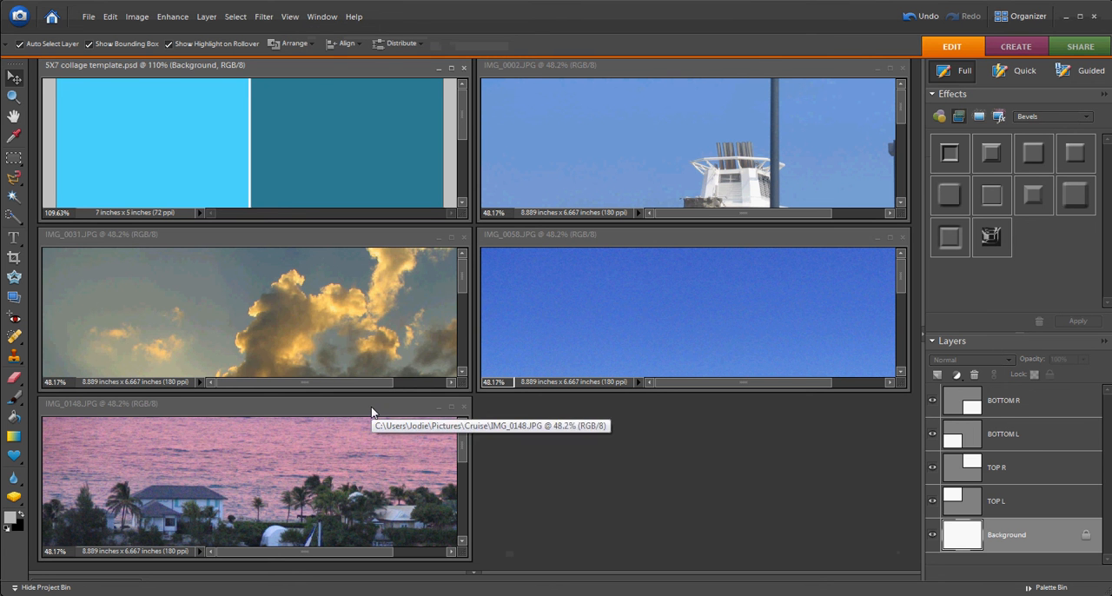
Move the IMG_0031.JPG window into the empty space beside IMG_0148.JPG and enlarge the template window until the whole collage shows.
click(326, 236)
drag(326, 236, 764, 411)
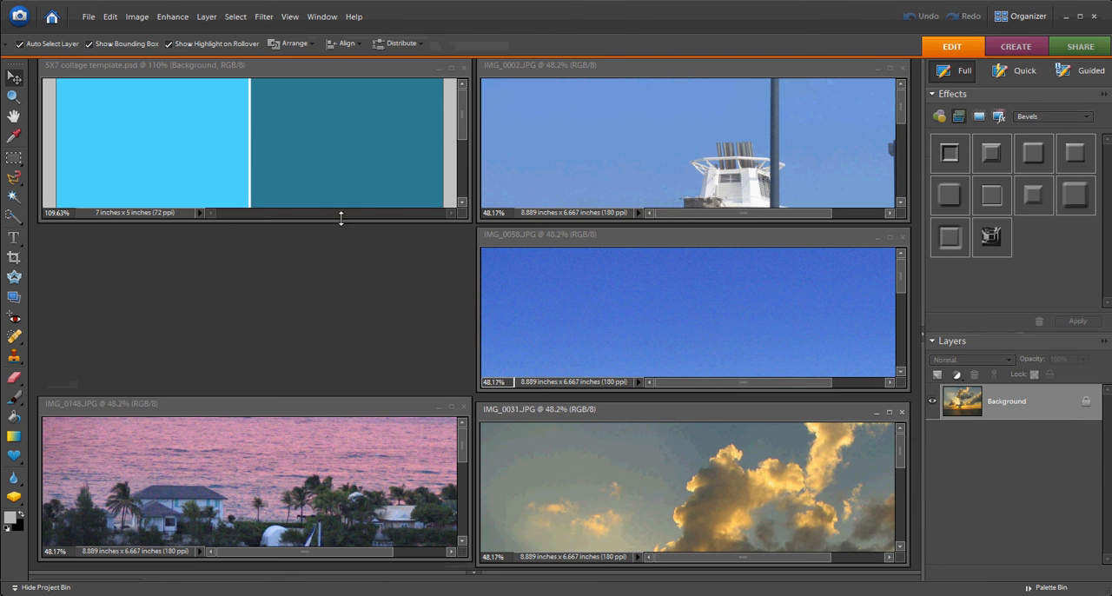
drag(339, 218, 360, 391)
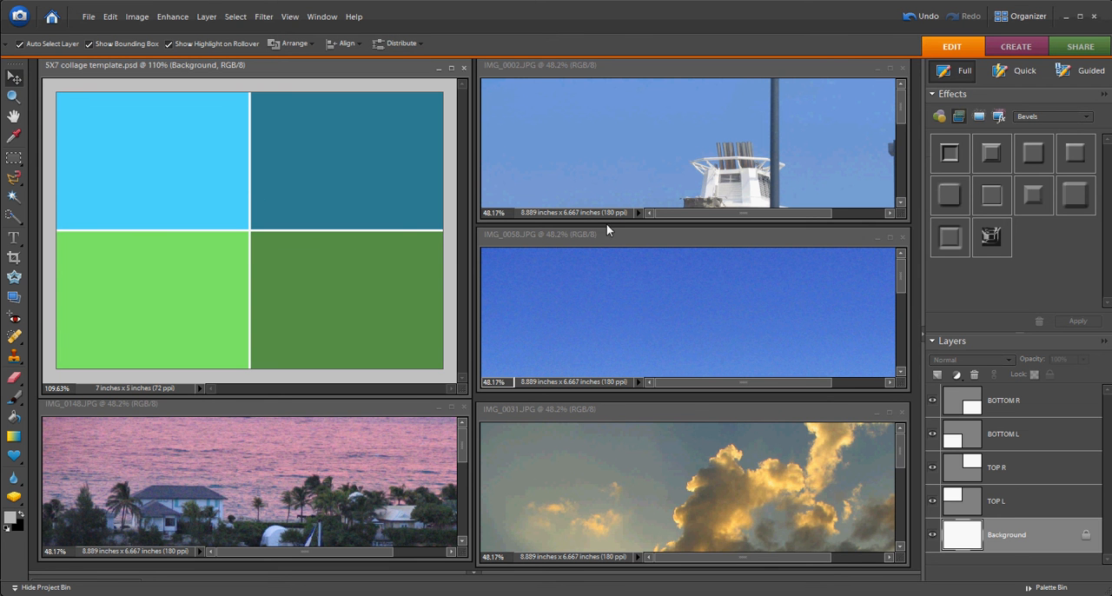
Copy the IMG_0002.JPG photo into the 5X7 collage template as a new layer.
click(613, 154)
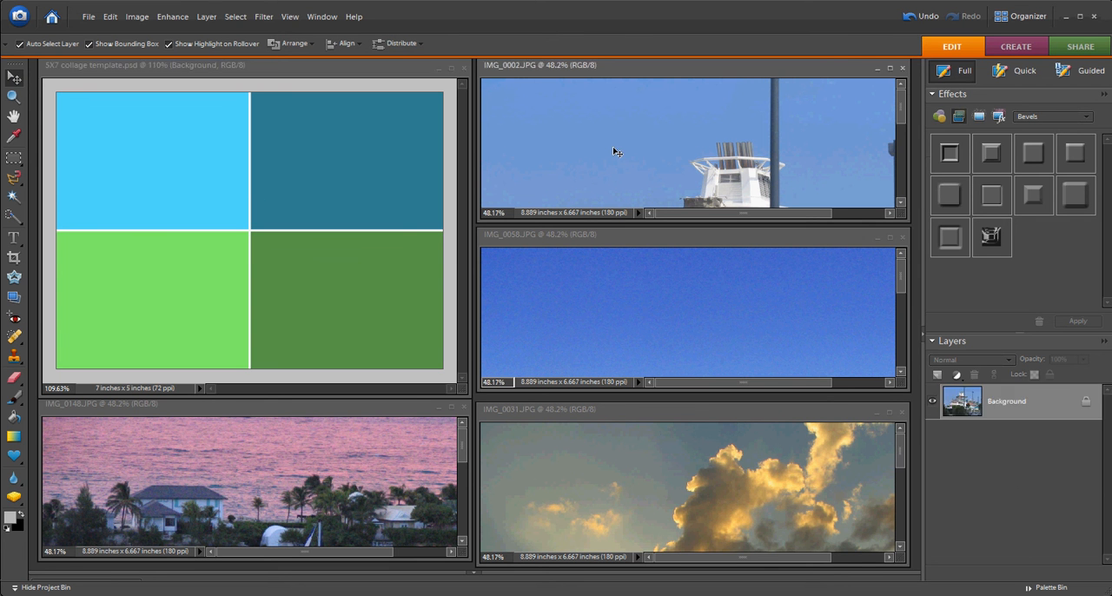
drag(614, 153, 432, 154)
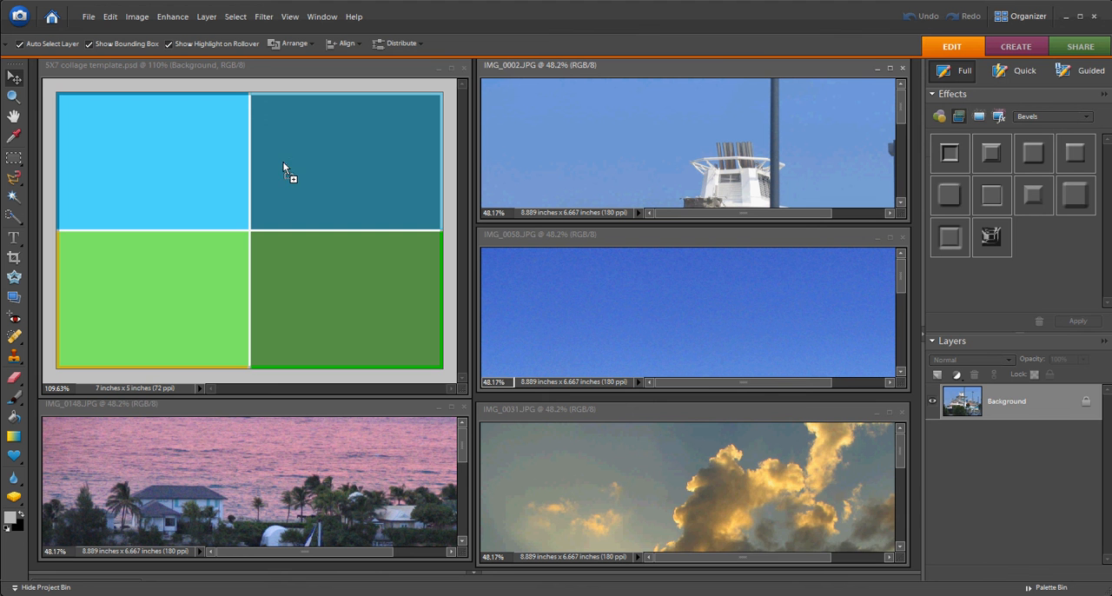
drag(282, 160, 198, 150)
drag(172, 157, 173, 154)
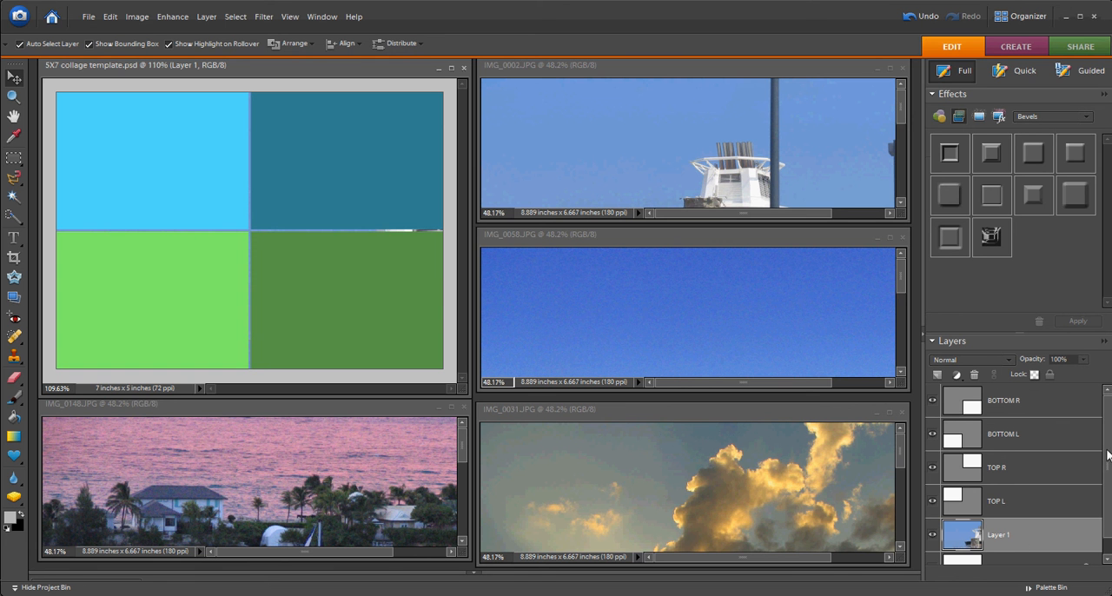
Move Layer 1 directly above the TOP L layer and clip it to TOP L.
drag(1108, 456, 1109, 475)
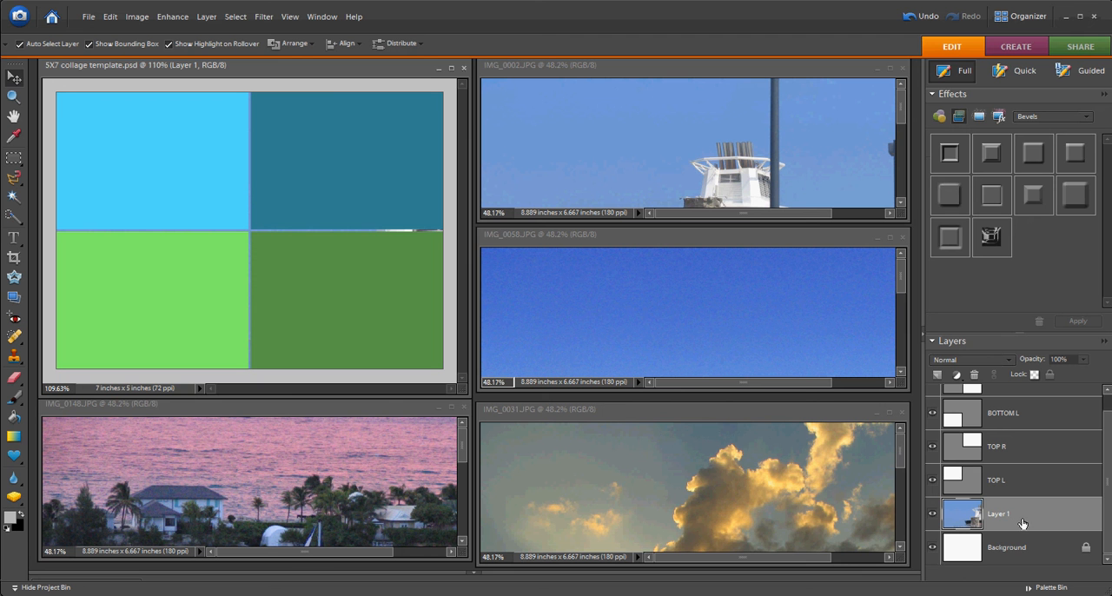
scroll(1109, 519, up, 1)
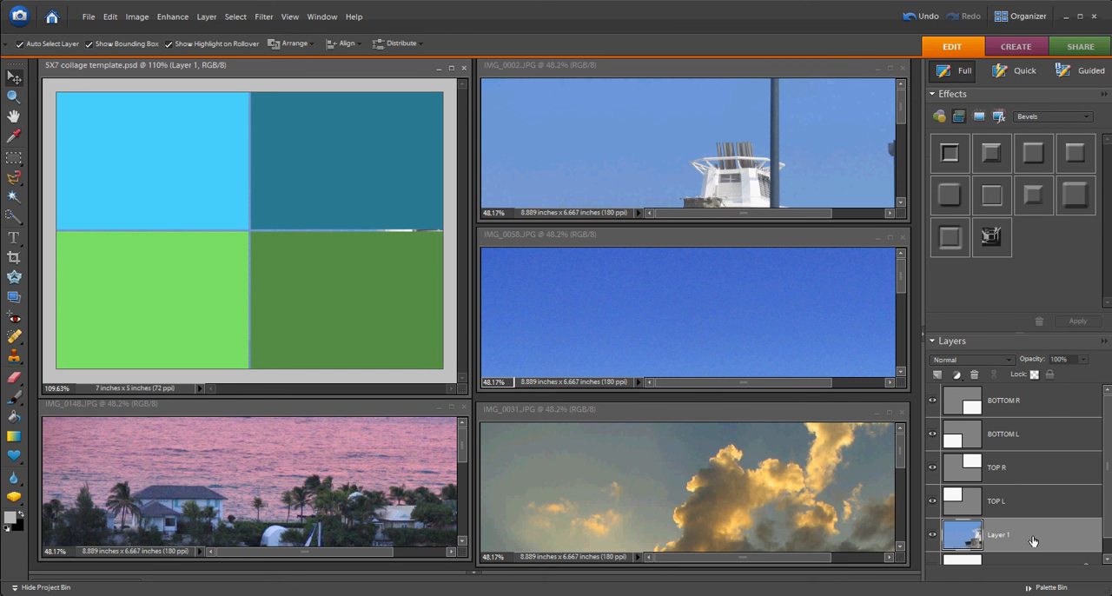
drag(1033, 540, 1040, 491)
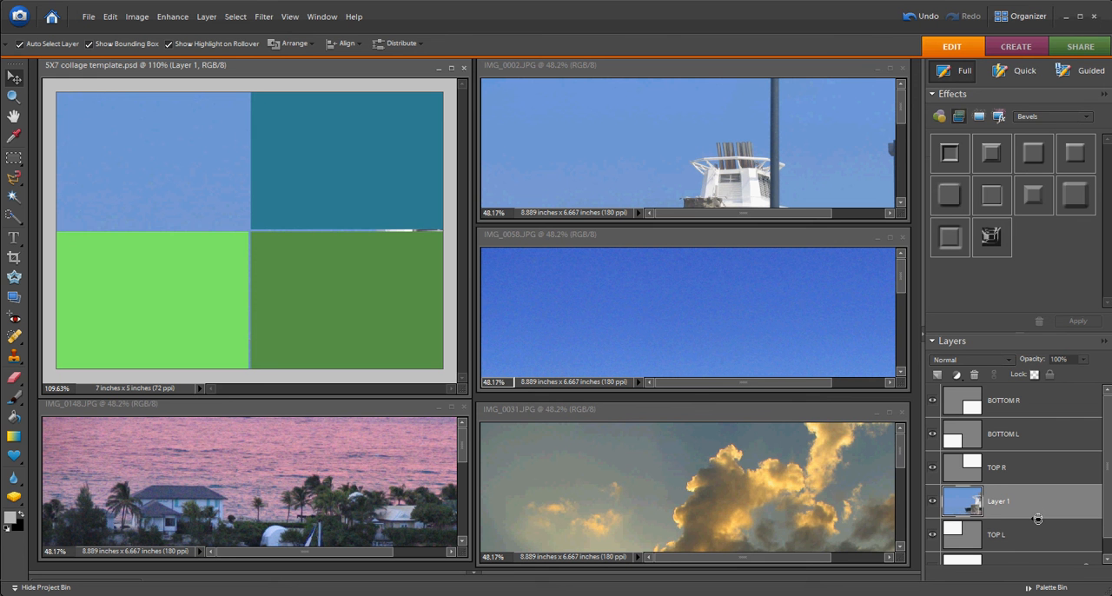
alt+click(1037, 519)
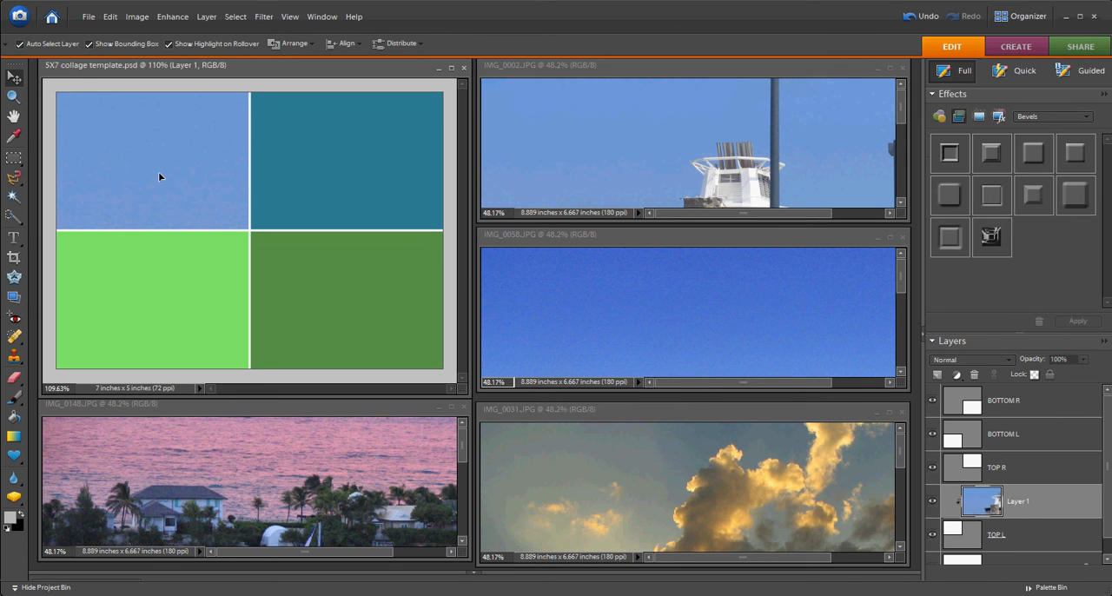
Free-transform the clipped ship photo, scaling it down proportionally to about 22% over the top-left section of the collage.
scroll(183, 169, down, 5)
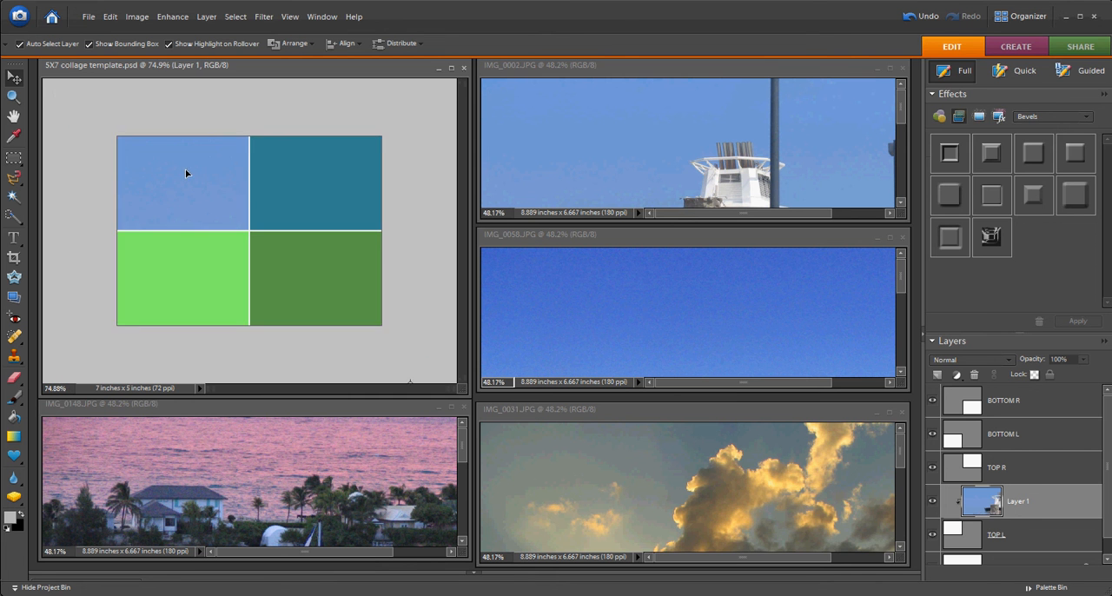
scroll(201, 174, down, 2)
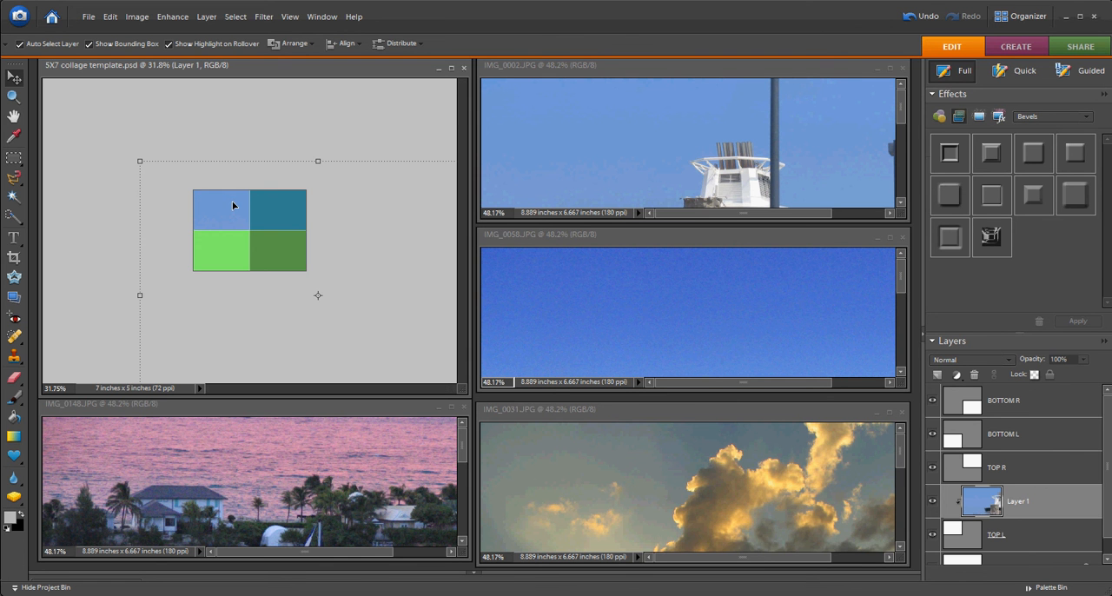
scroll(238, 205, down, 2)
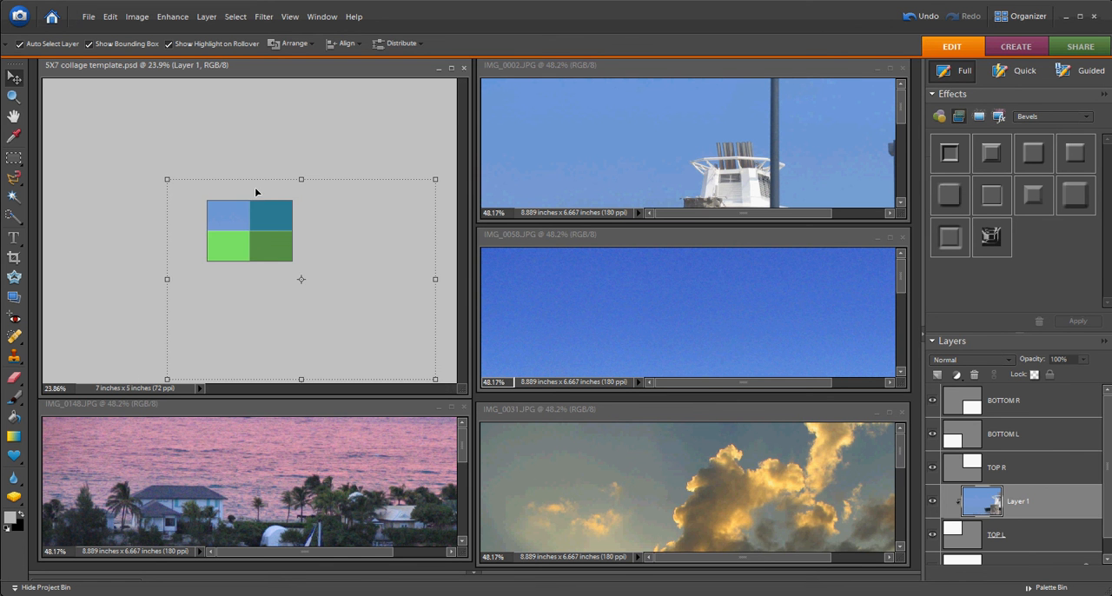
key(ctrl+t)
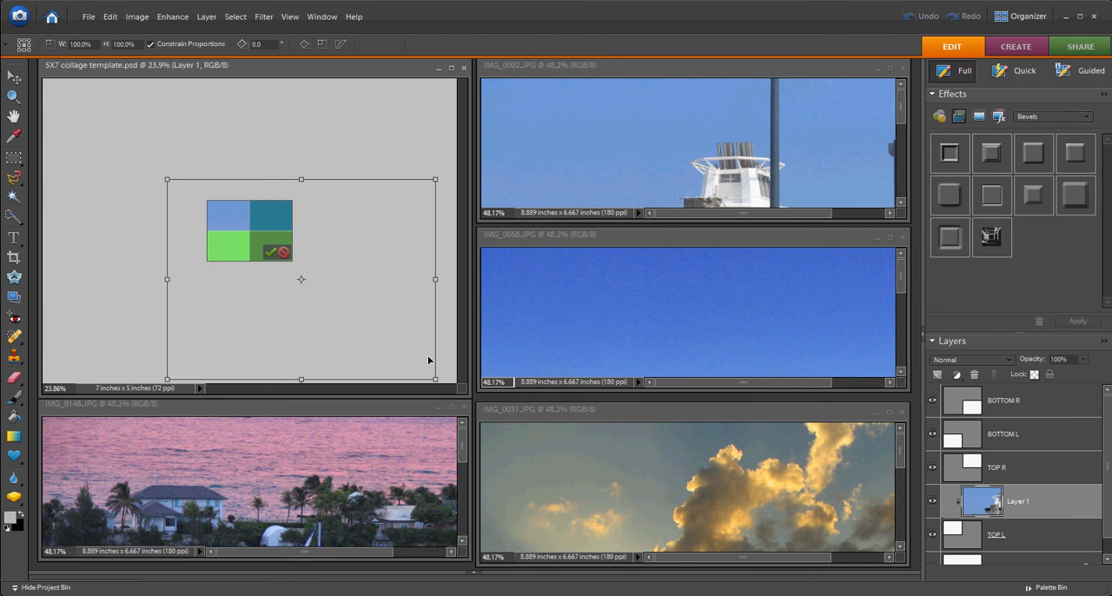
drag(435, 379, 291, 220)
scroll(291, 220, up, 3)
scroll(291, 221, up, 2)
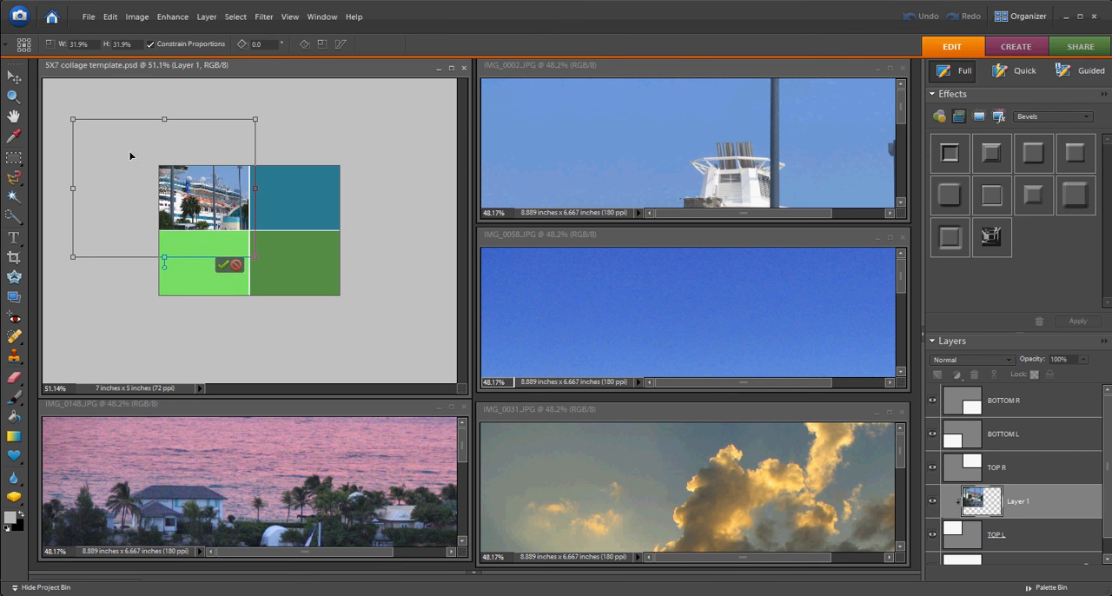
drag(69, 116, 130, 161)
scroll(166, 188, up, 1)
scroll(166, 188, up, 1)
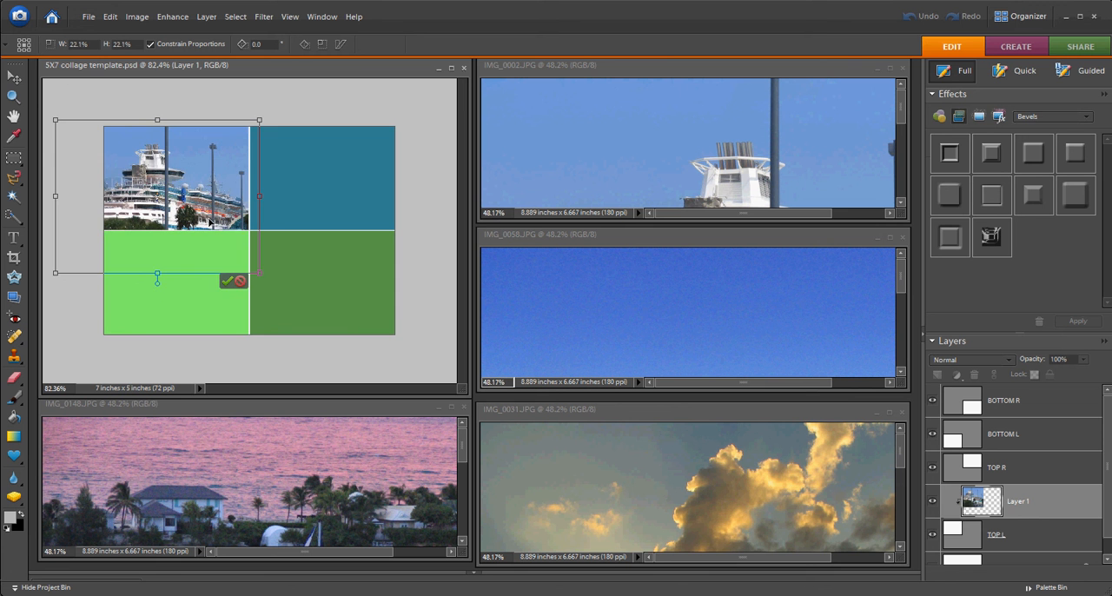
Scale the ship photo to about 17.6%, position it to fill the top-left section and commit the transformation.
drag(190, 199, 208, 189)
drag(72, 118, 87, 119)
drag(140, 236, 137, 223)
drag(86, 246, 102, 238)
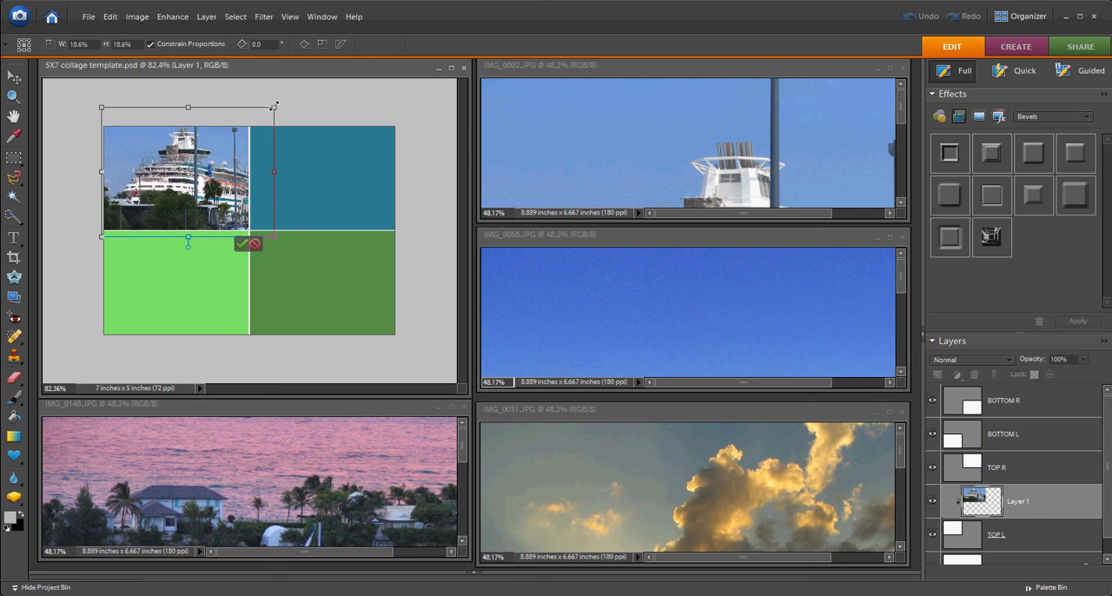
drag(277, 108, 264, 113)
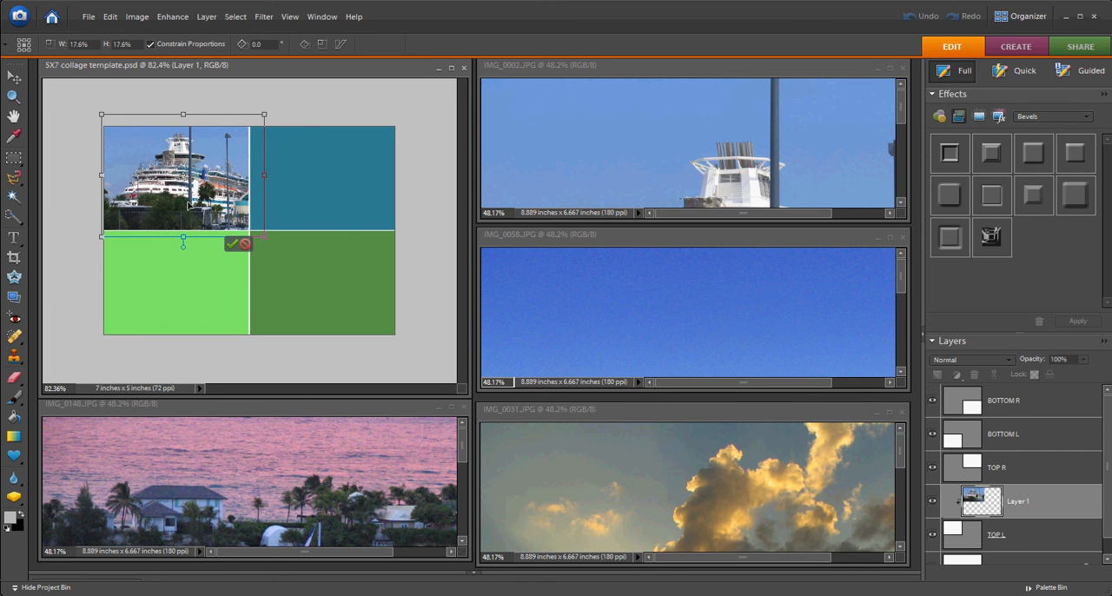
drag(189, 205, 192, 202)
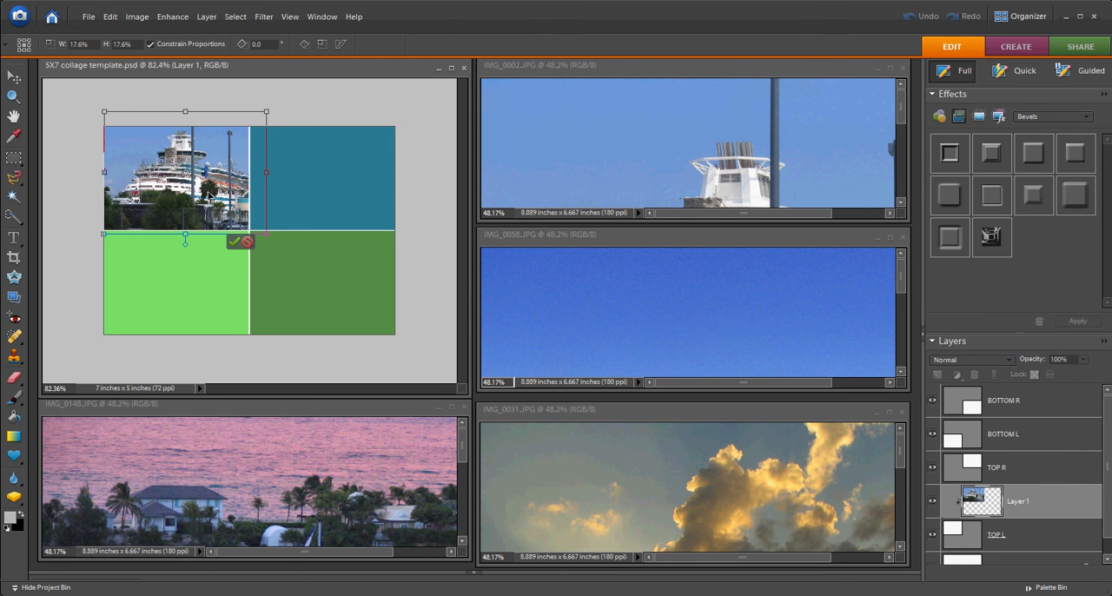
drag(205, 190, 199, 192)
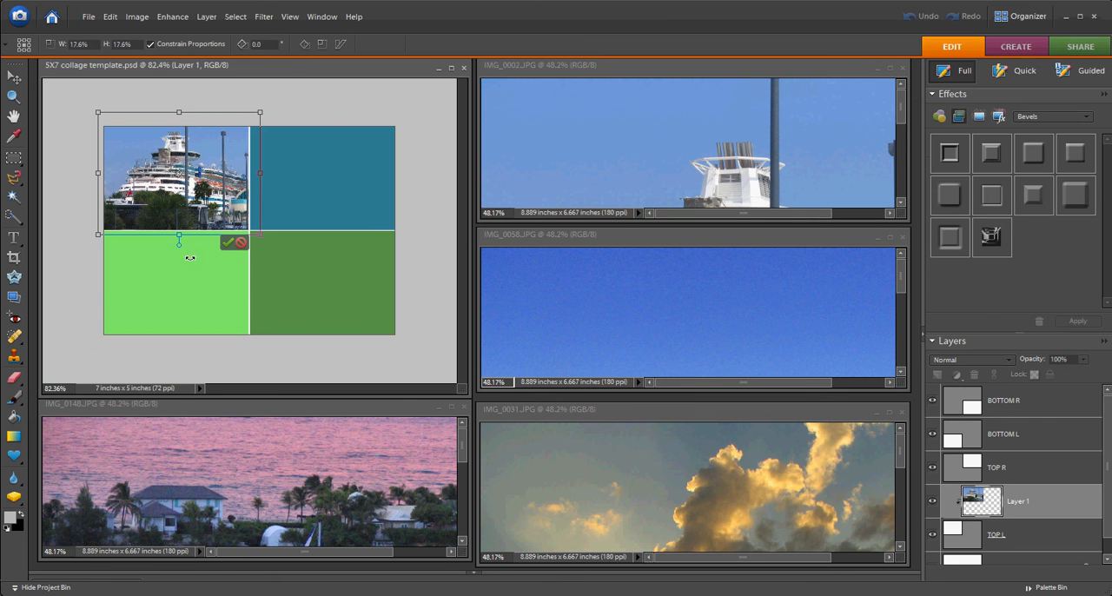
scroll(193, 260, up, 1)
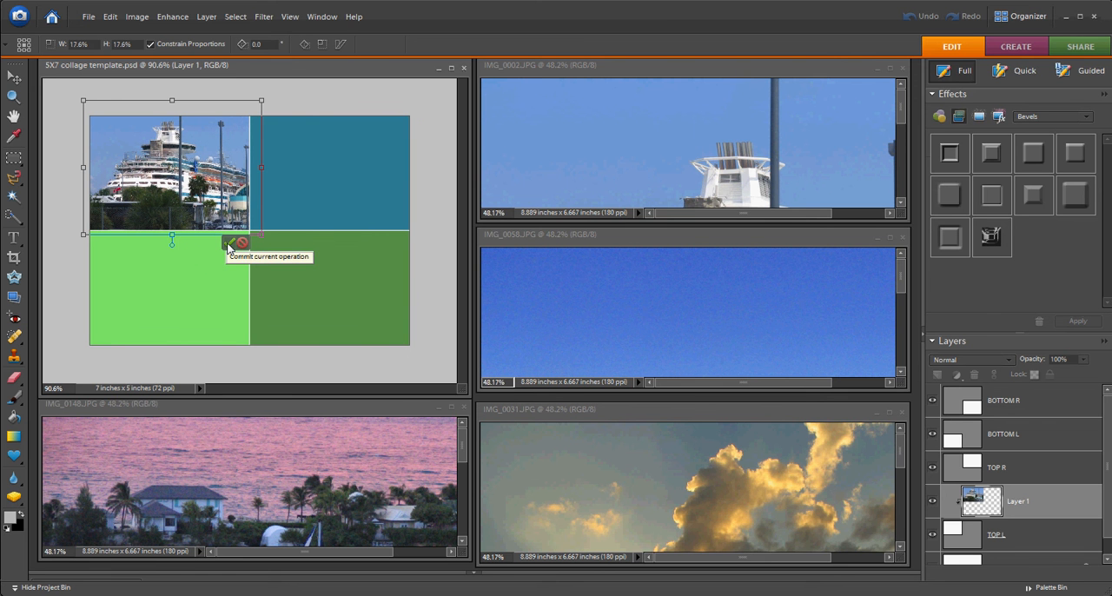
click(229, 245)
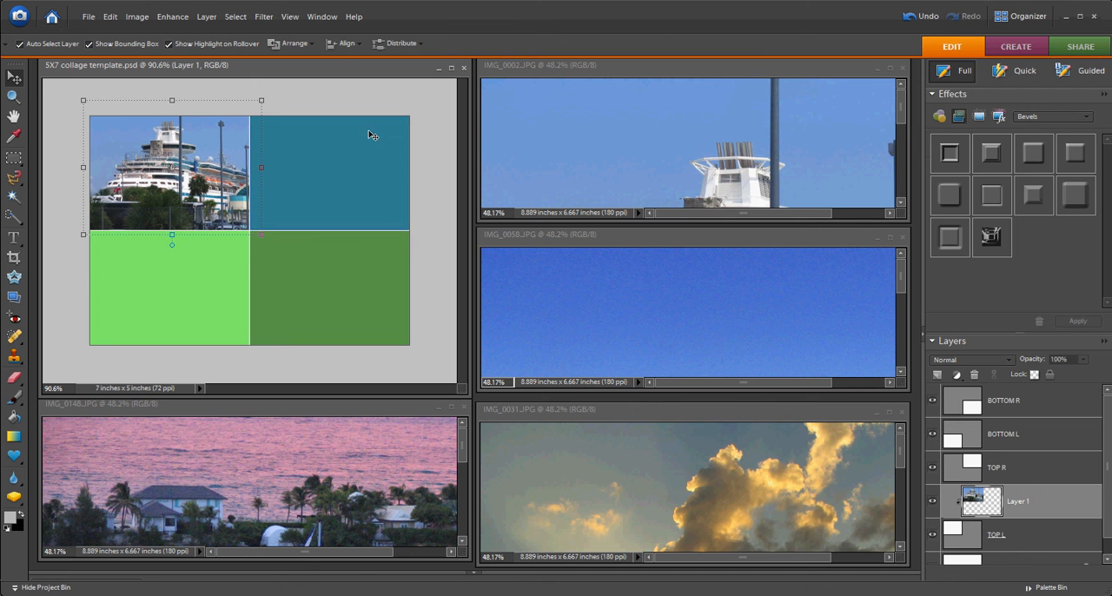
Copy IMG_0058.JPG into the template above the Background layer, then move it above TOP R and clip it to that layer.
click(85, 103)
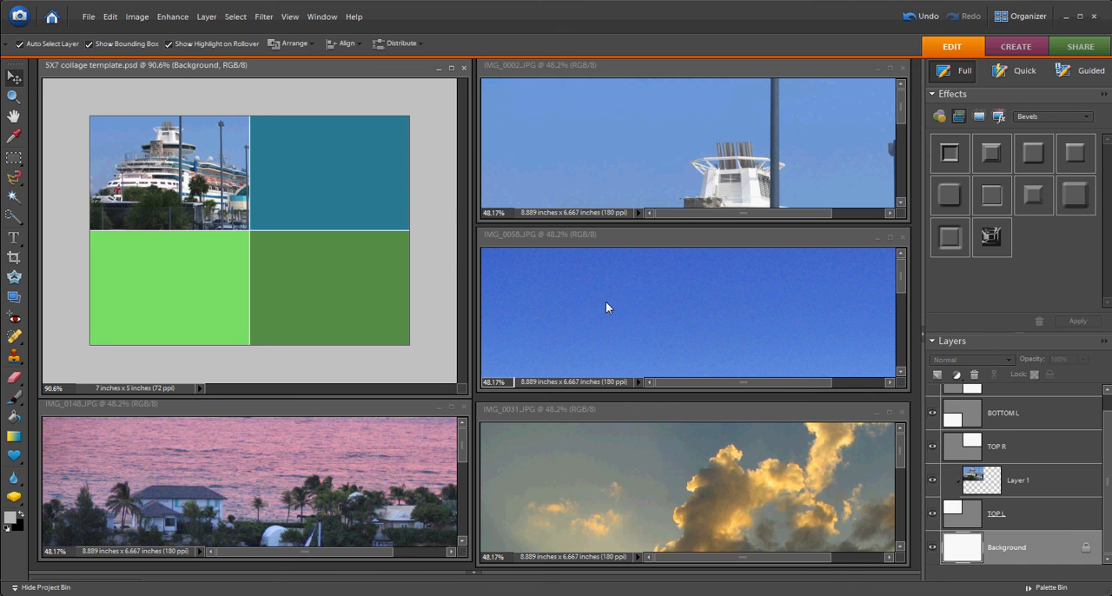
click(654, 320)
drag(653, 320, 334, 219)
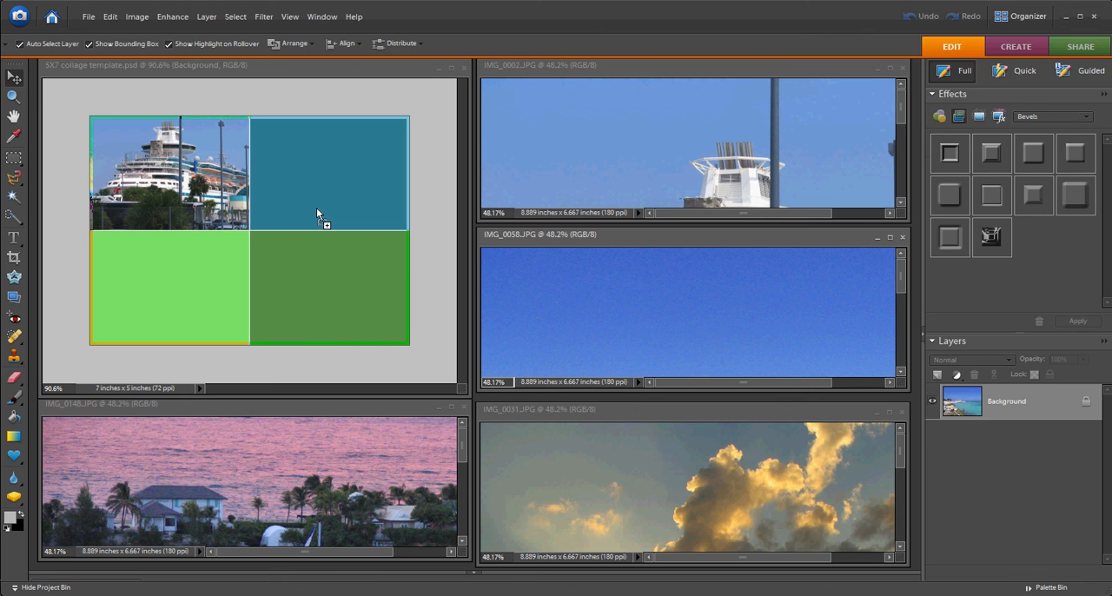
drag(316, 207, 315, 206)
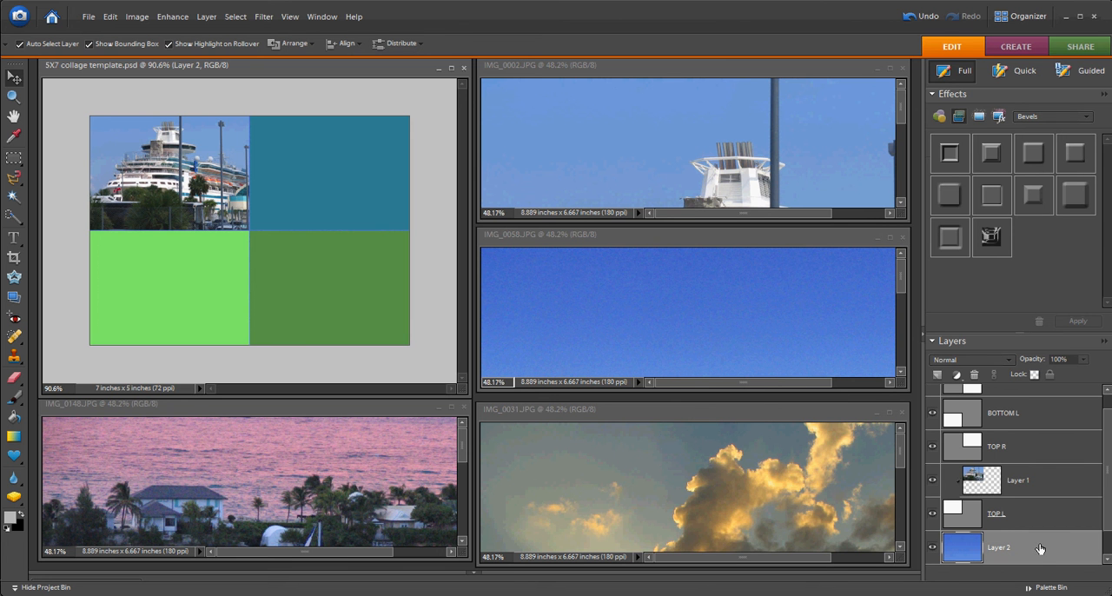
drag(1040, 548, 1041, 432)
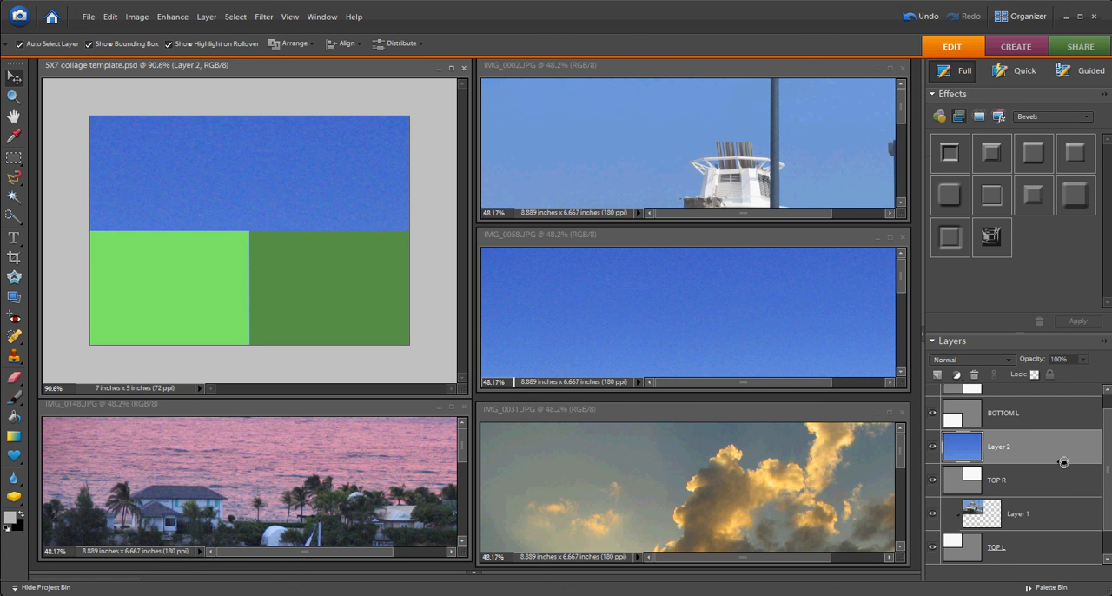
alt+click(1064, 463)
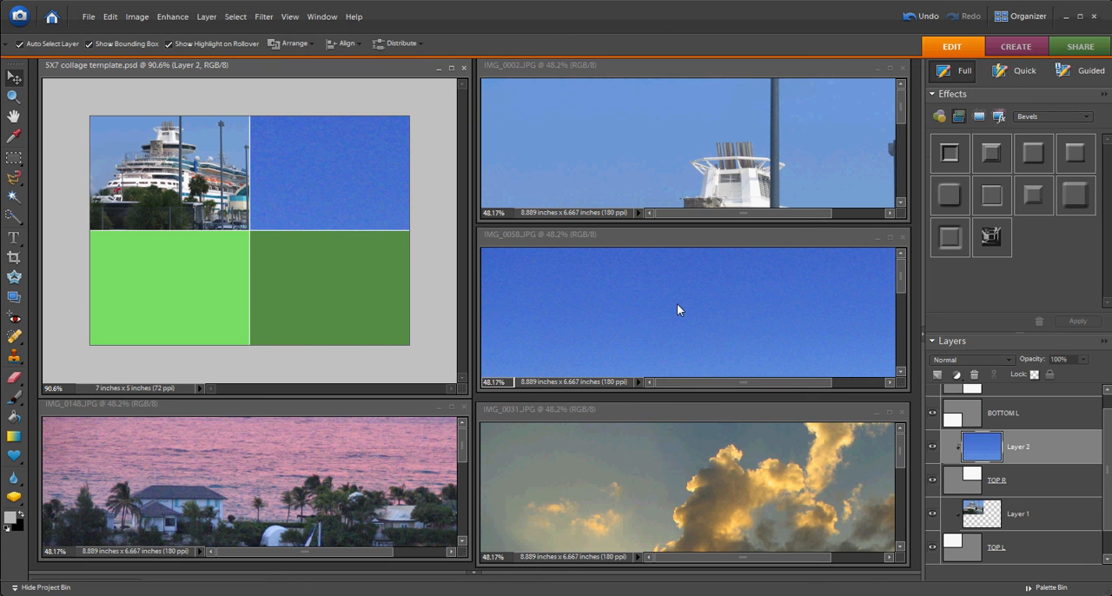
Free-transform Layer 2, scaling it down proportionally to about 39.5% with its lower-left corner at the top-right section's corner.
key(ctrl+t)
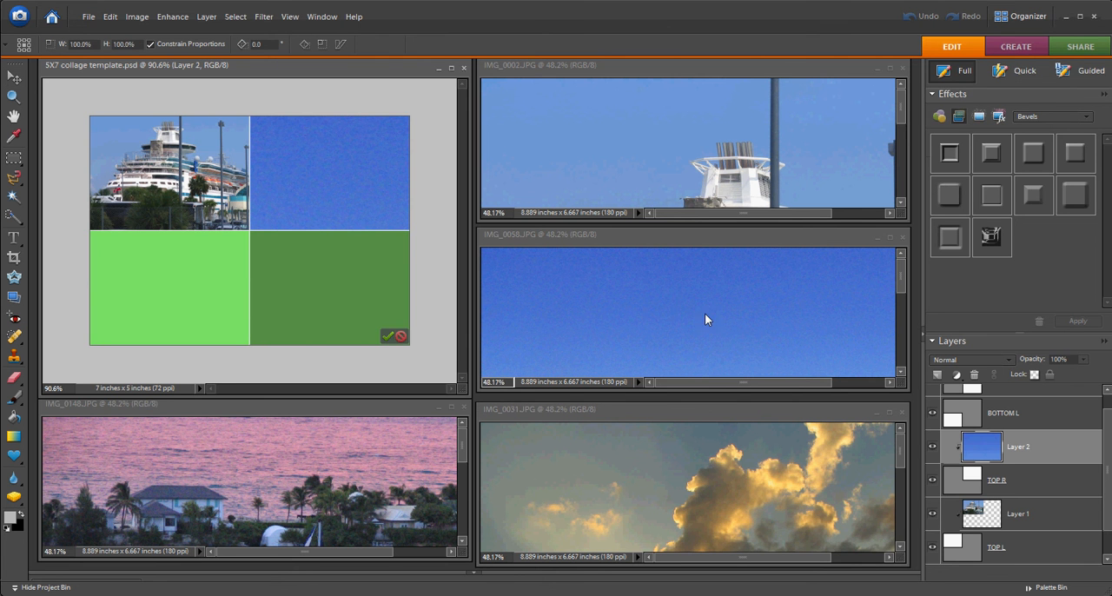
scroll(327, 258, down, 12)
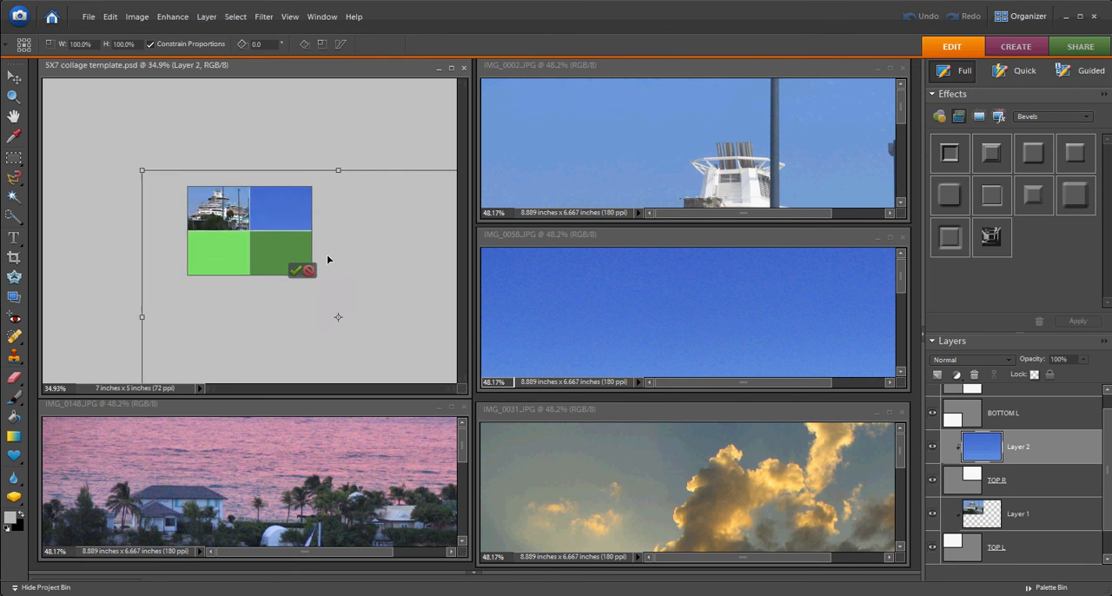
scroll(344, 282, down, 1)
drag(445, 188, 414, 207)
drag(237, 327, 244, 269)
drag(181, 334, 250, 283)
scroll(321, 297, up, 5)
scroll(416, 312, down, 4)
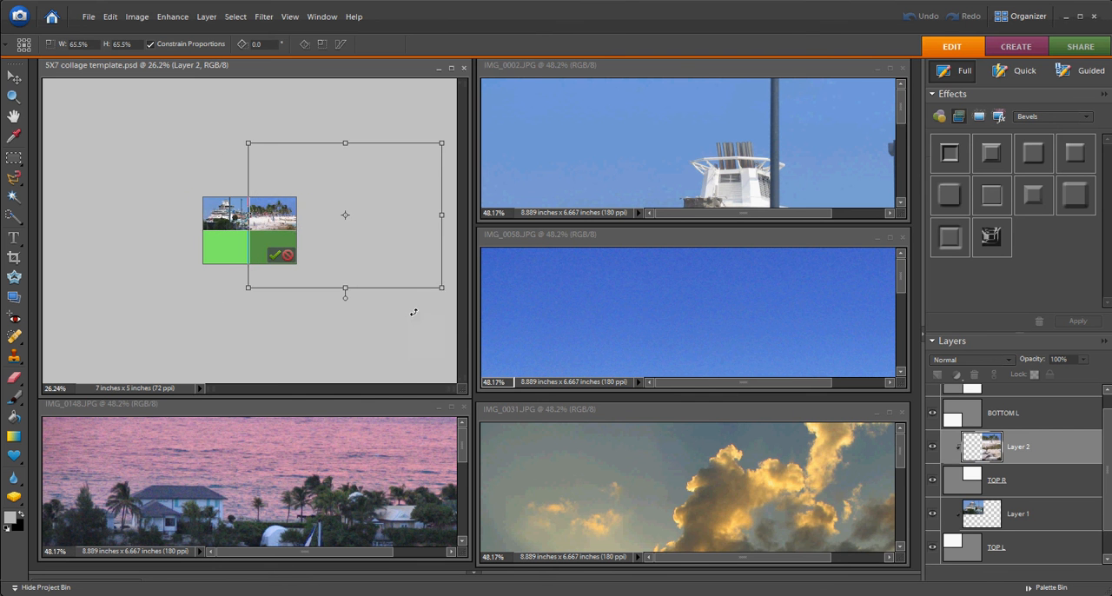
drag(443, 290, 350, 249)
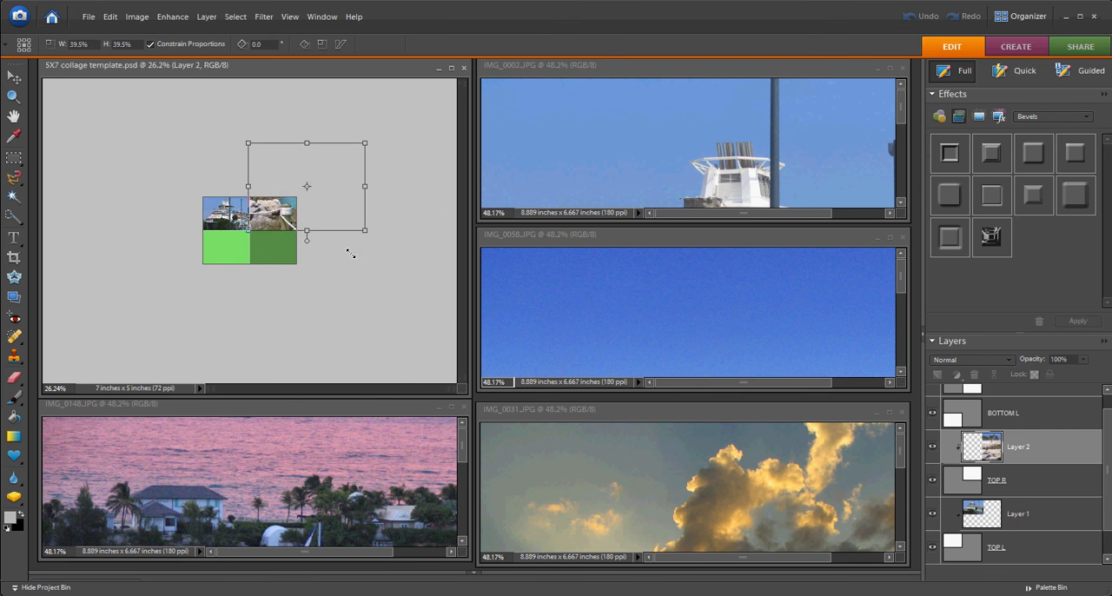
Scale Layer 2 proportionally to about 20.2%, position it to fill the top-right section and commit the transformation.
scroll(347, 249, up, 4)
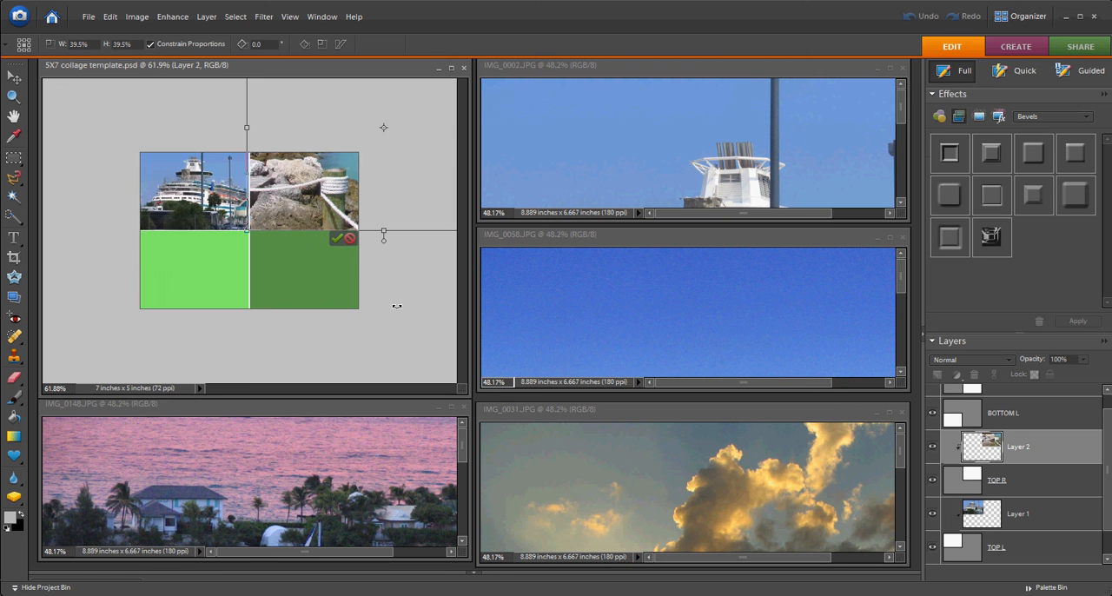
scroll(397, 306, down, 2)
drag(415, 105, 324, 178)
scroll(368, 211, up, 4)
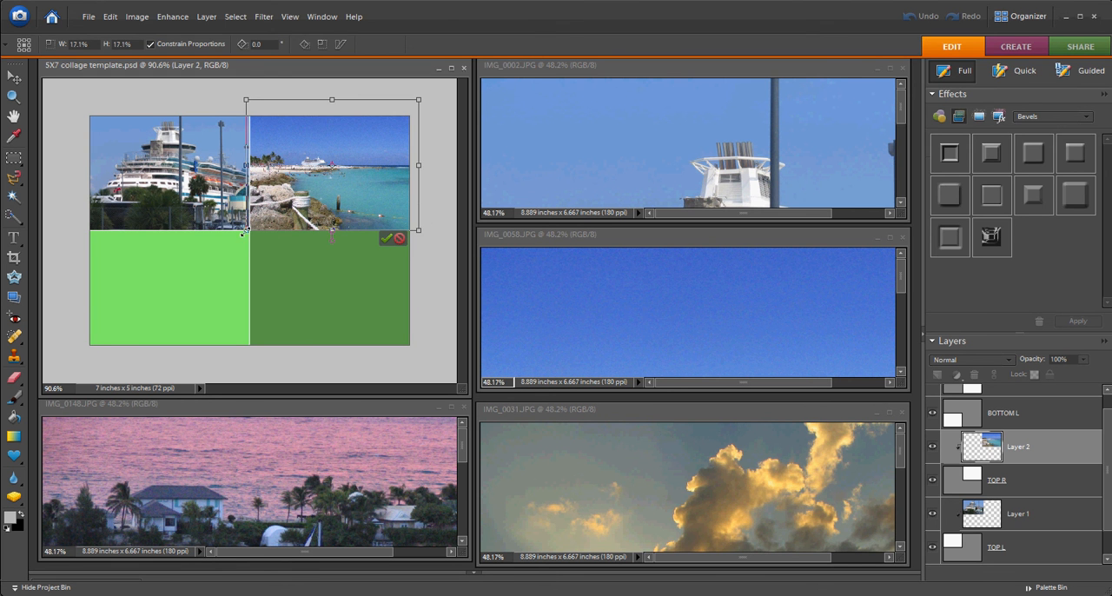
drag(245, 230, 228, 248)
drag(302, 211, 303, 206)
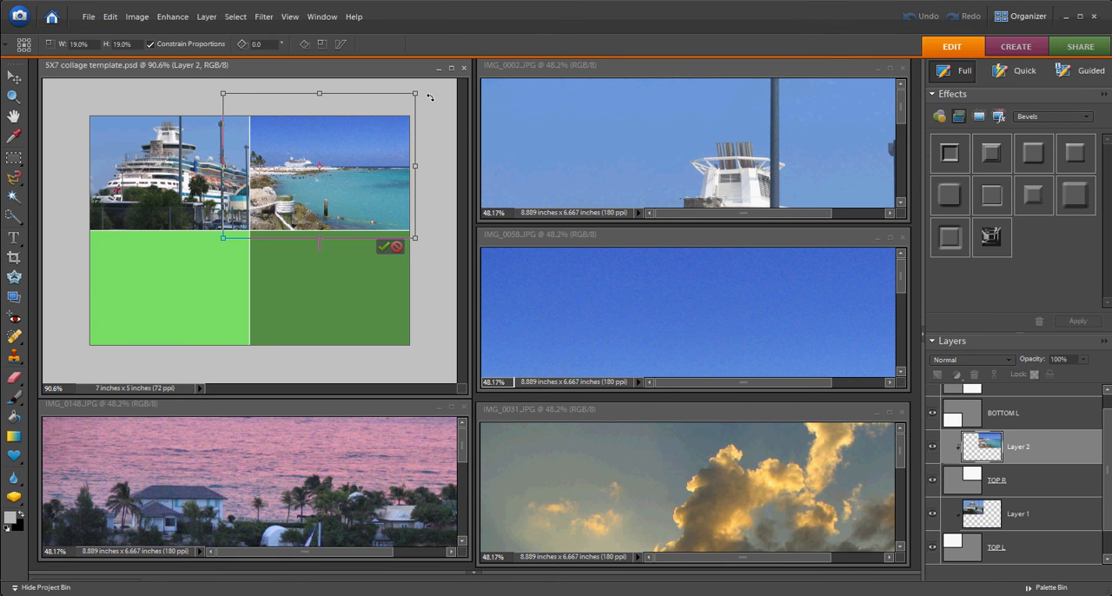
drag(408, 97, 431, 90)
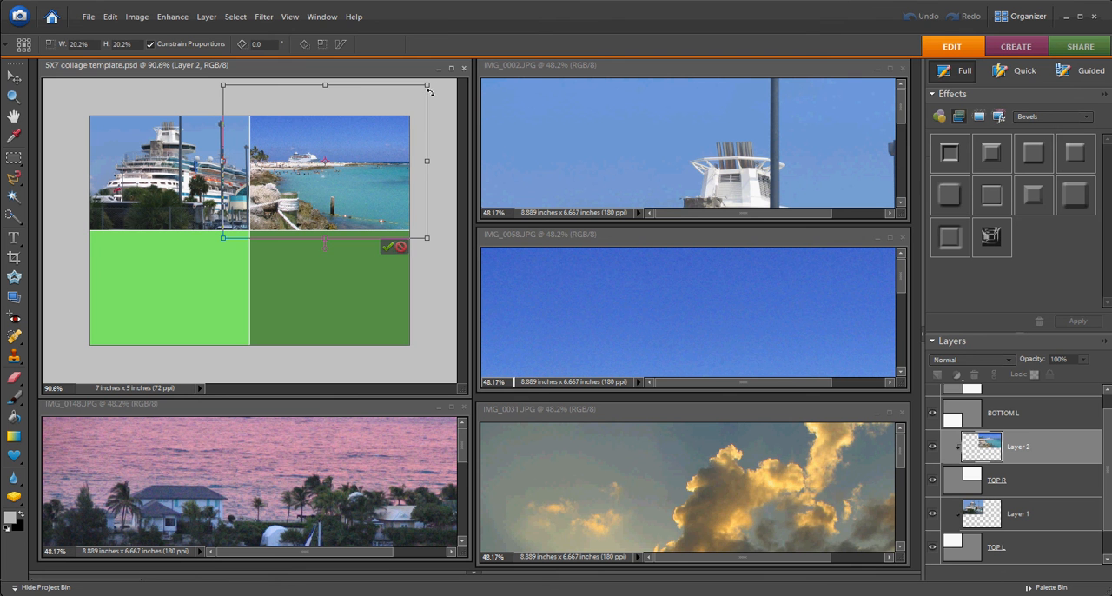
click(387, 247)
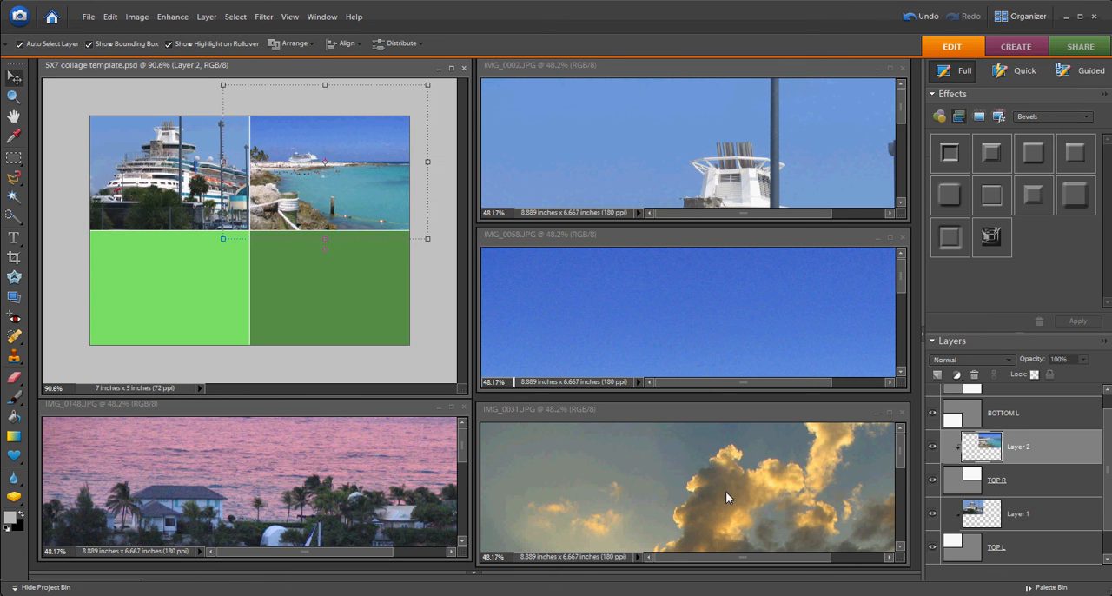
Copy IMG_0031.JPG into the template, move its layer directly above BOTTOM R and clip it to that layer.
drag(710, 492, 350, 287)
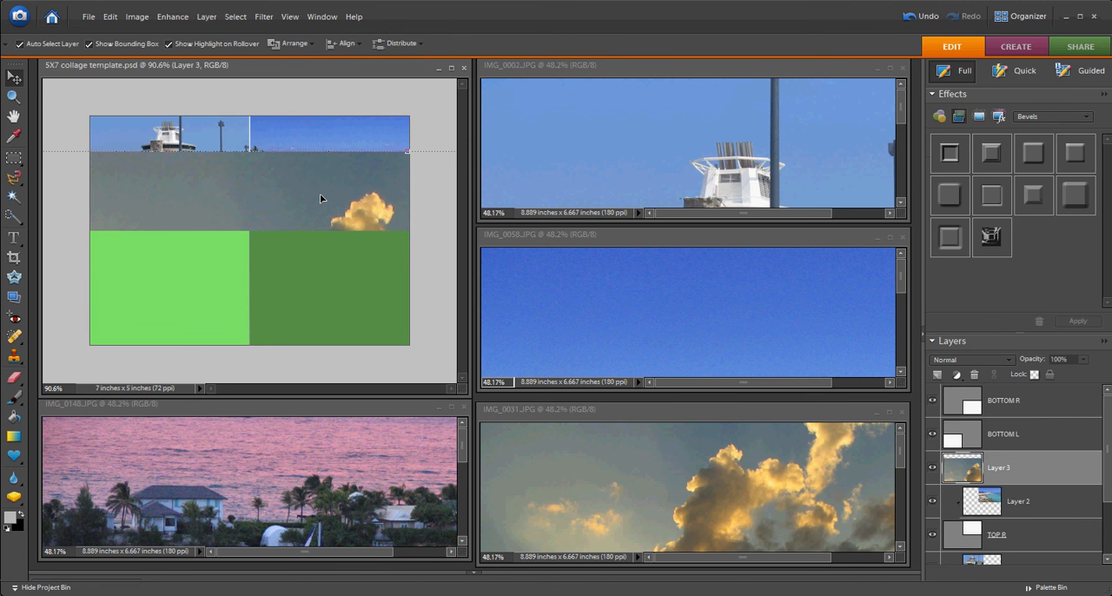
drag(319, 201, 287, 224)
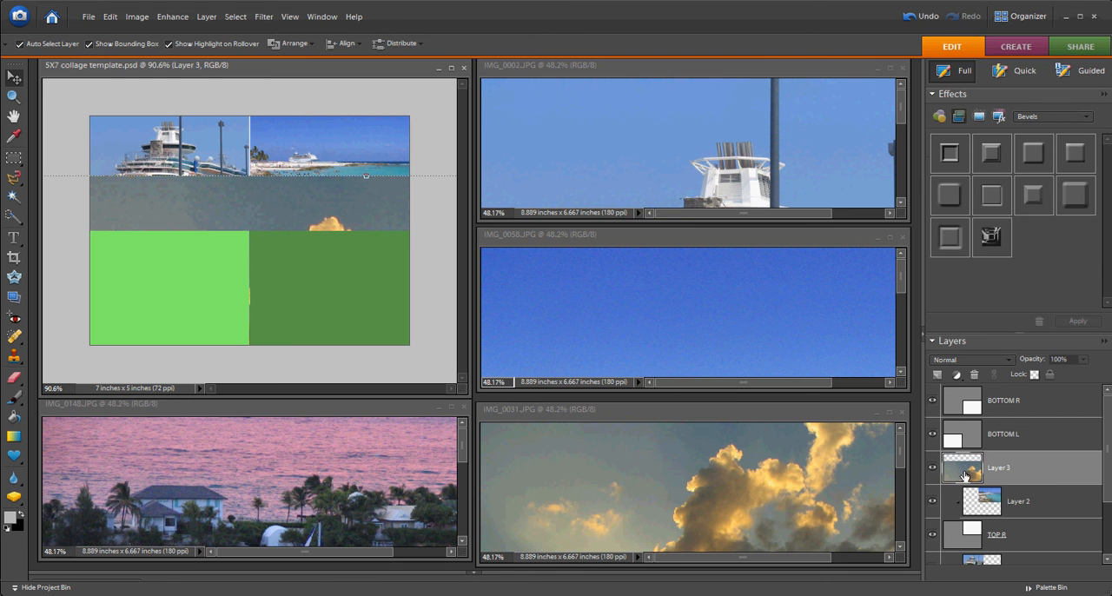
drag(1068, 475, 1067, 385)
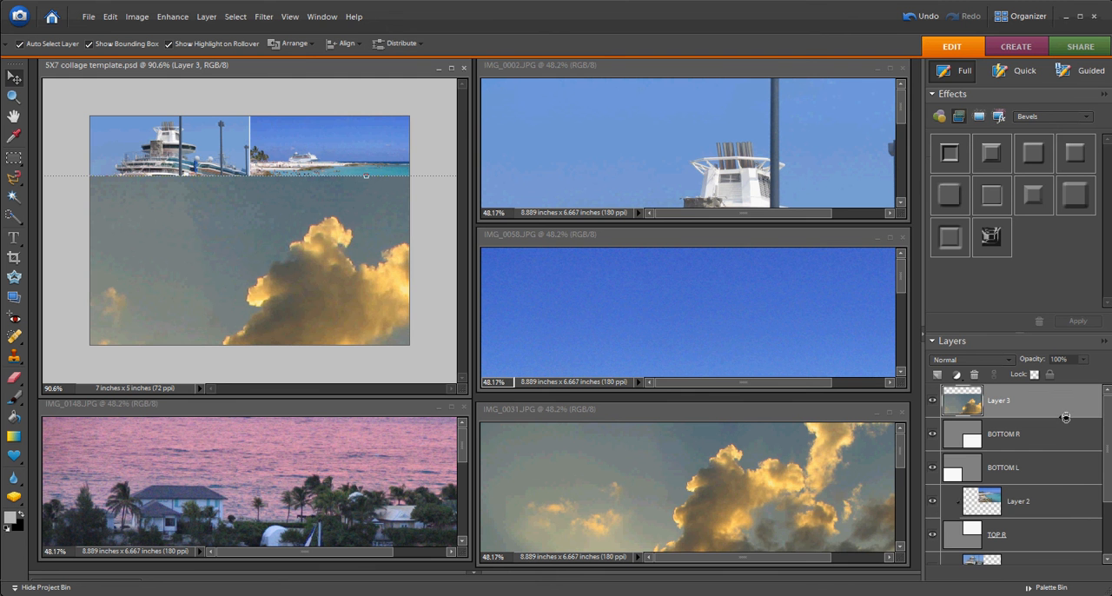
alt+click(1066, 418)
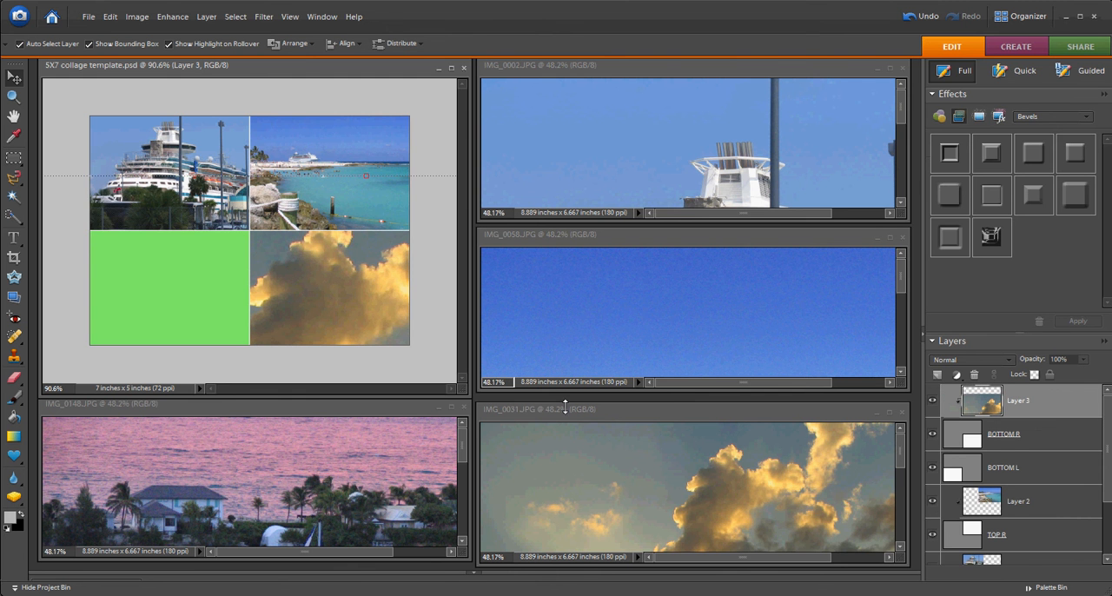
Scale the clipped sunset photo proportionally to about 16.3%, fit it to the bottom-right section and commit the transformation.
scroll(384, 302, down, 15)
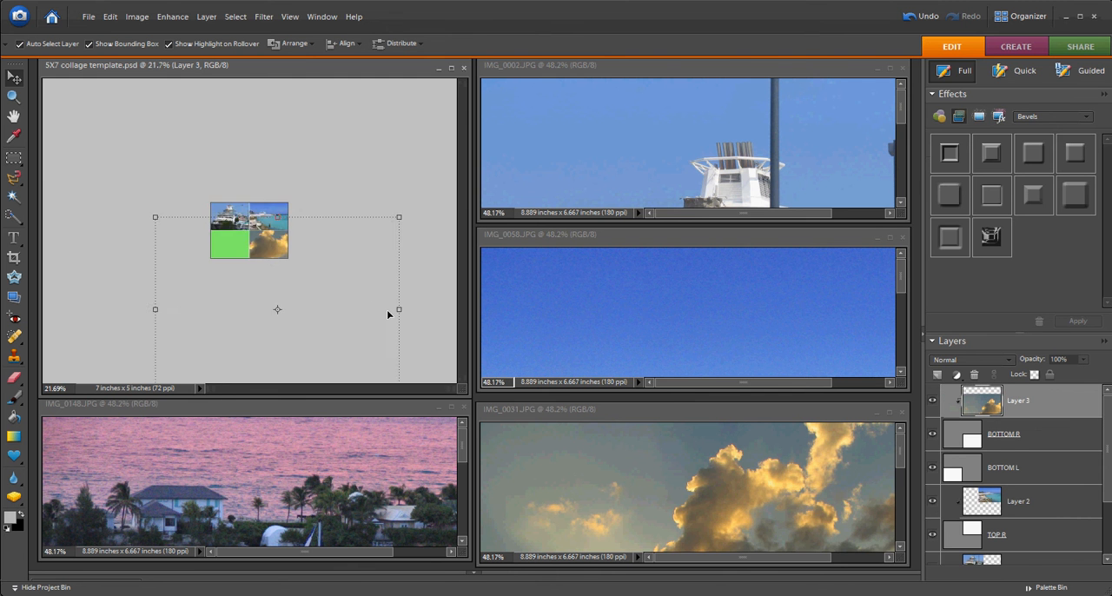
scroll(387, 367, down, 2)
drag(365, 361, 310, 265)
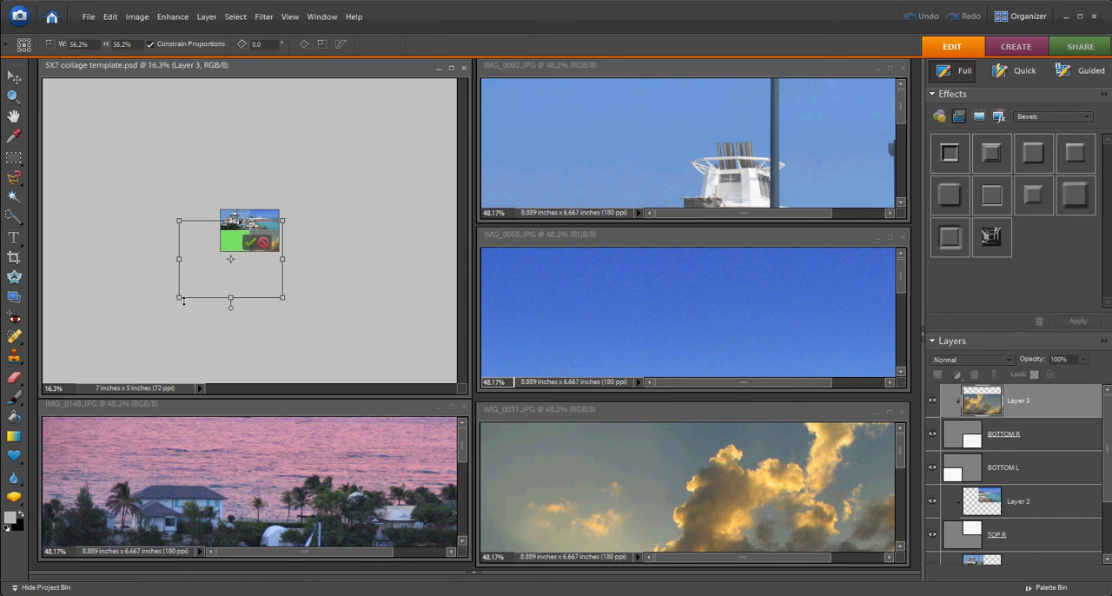
drag(179, 297, 241, 264)
scroll(260, 263, up, 7)
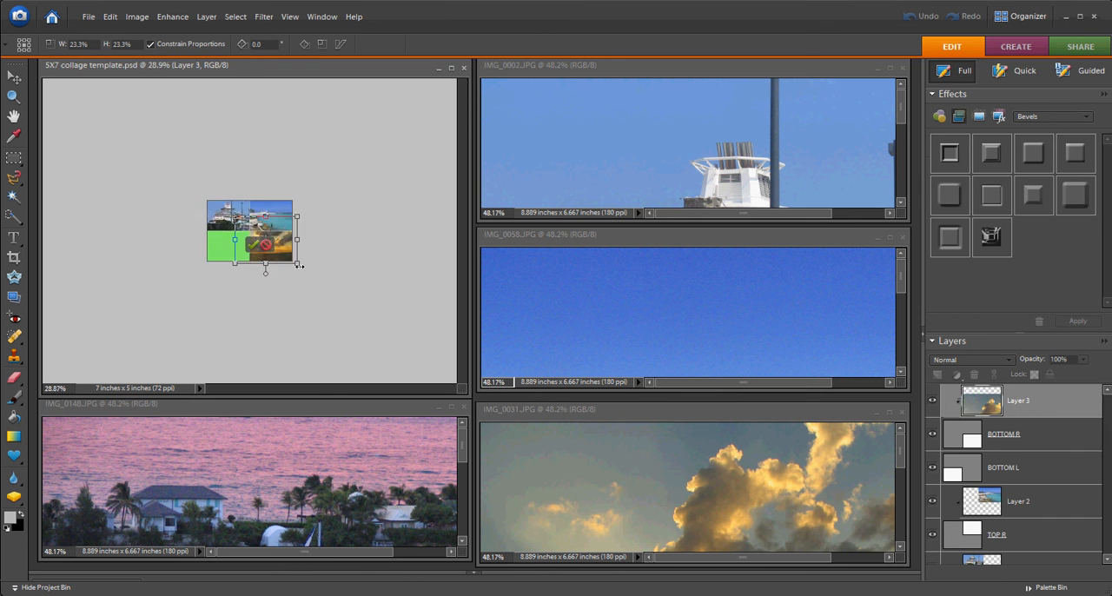
scroll(304, 265, up, 5)
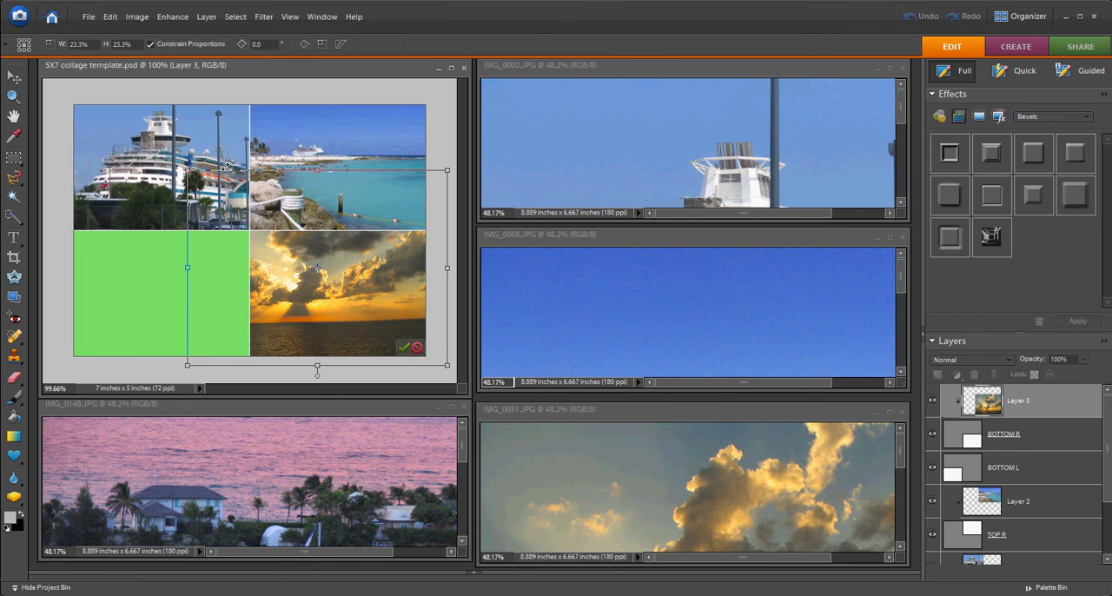
drag(194, 171, 246, 217)
drag(444, 213, 431, 223)
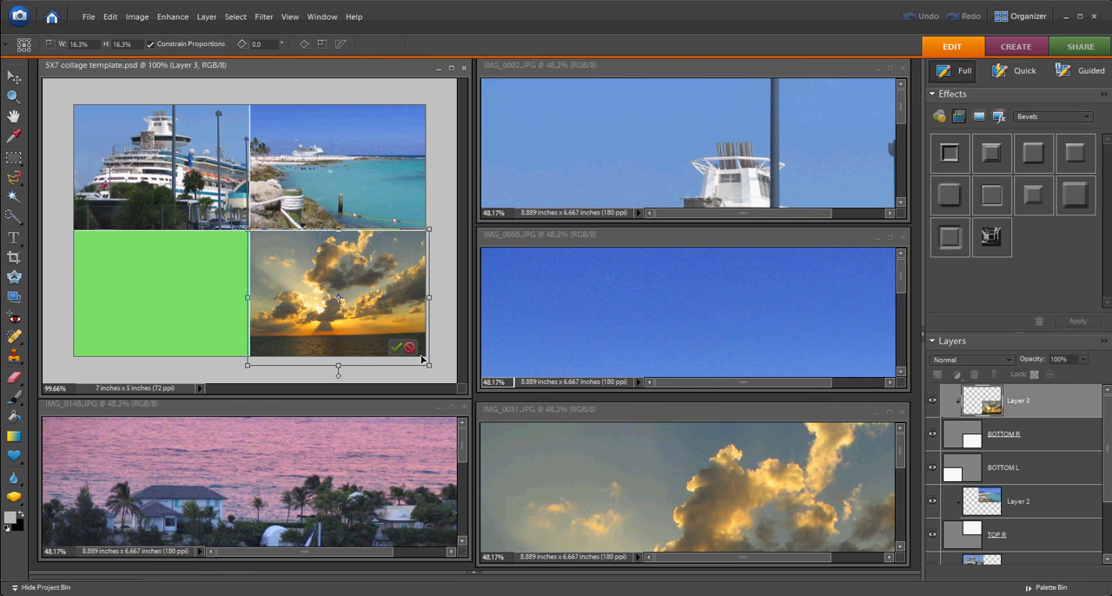
click(396, 346)
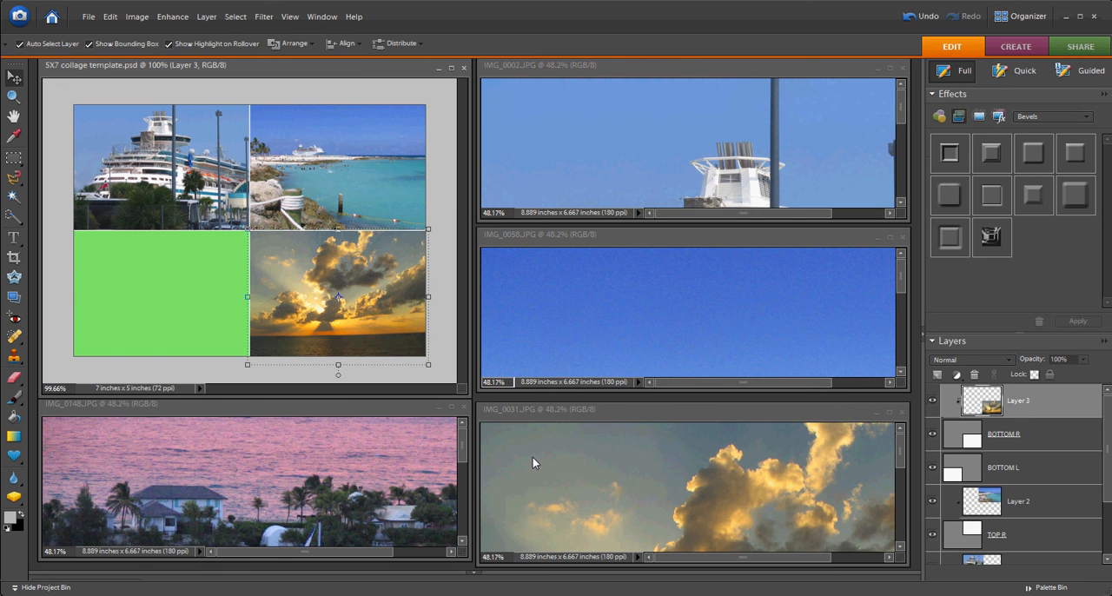
Copy IMG_0148.JPG into the template, move its layer directly above BOTTOM L and clip it to that layer.
click(353, 467)
drag(352, 475, 207, 282)
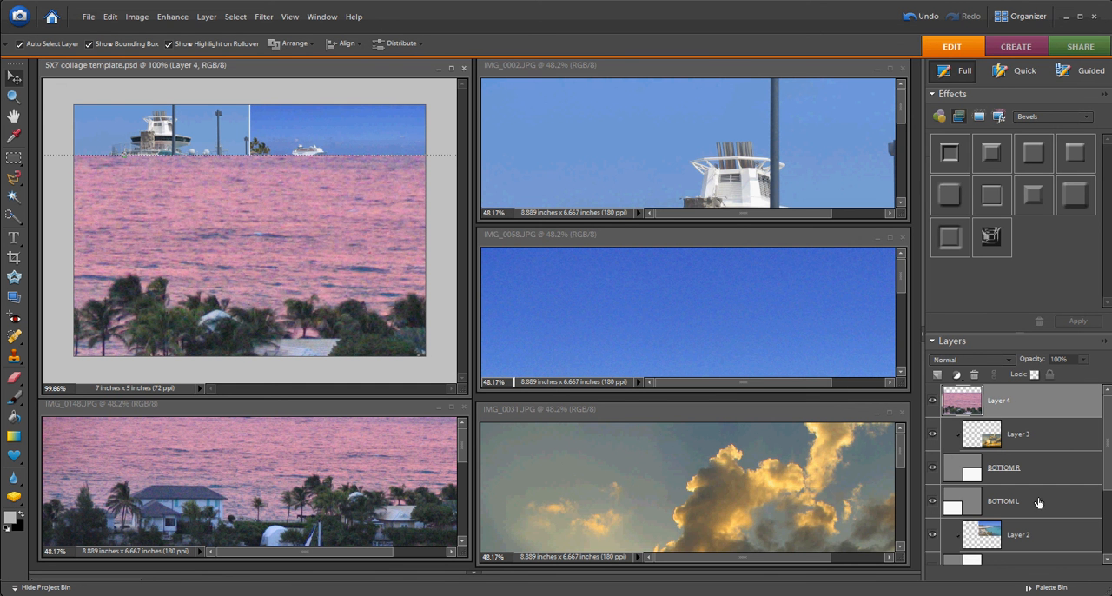
drag(1048, 402, 1054, 483)
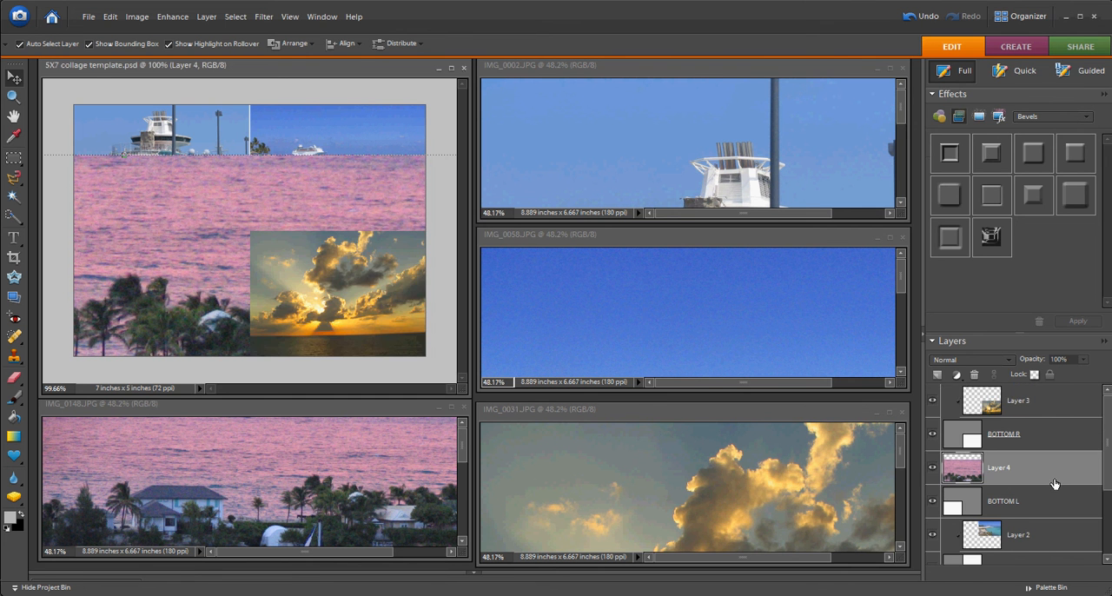
alt+click(1063, 485)
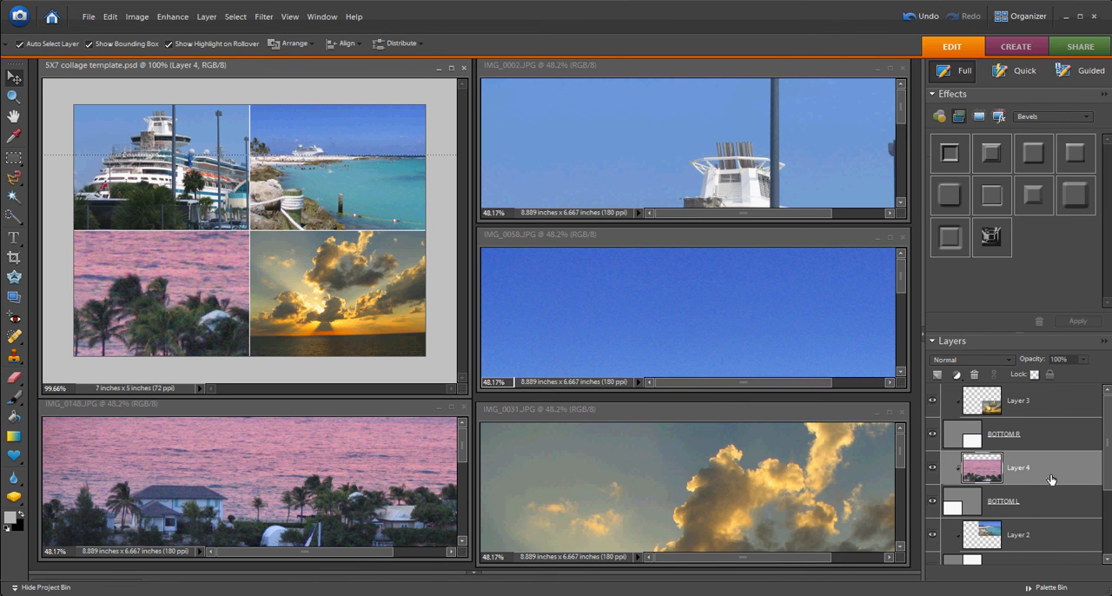
Free-transform Layer 4, scaling it down proportionally to about 22.9% over the bottom-left section of the collage.
key(ctrl+t)
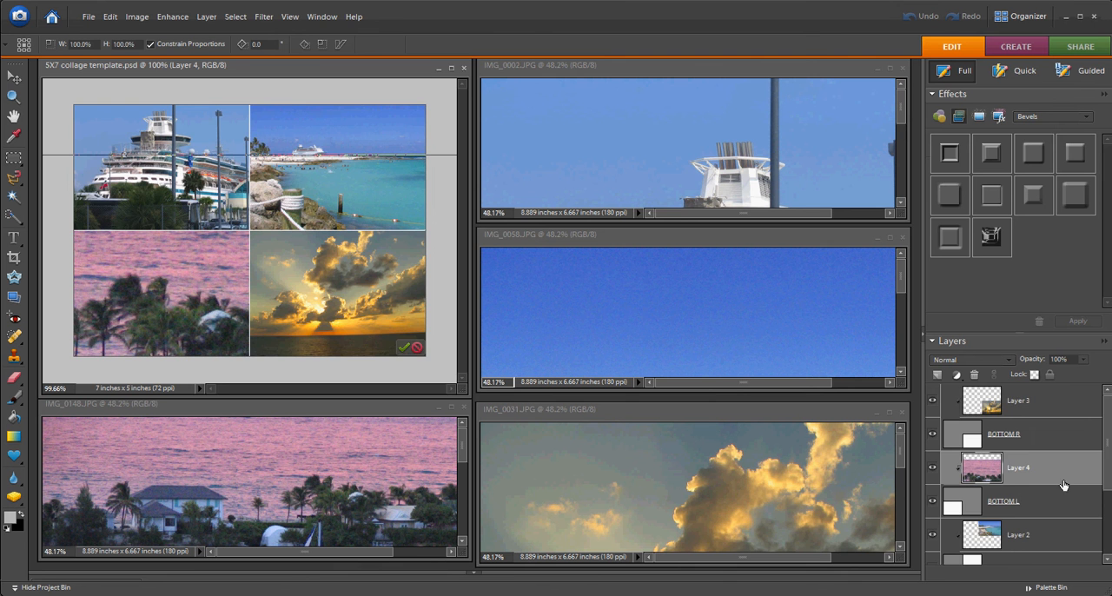
scroll(1051, 479, down, 3)
scroll(287, 269, down, 3)
scroll(365, 264, down, 3)
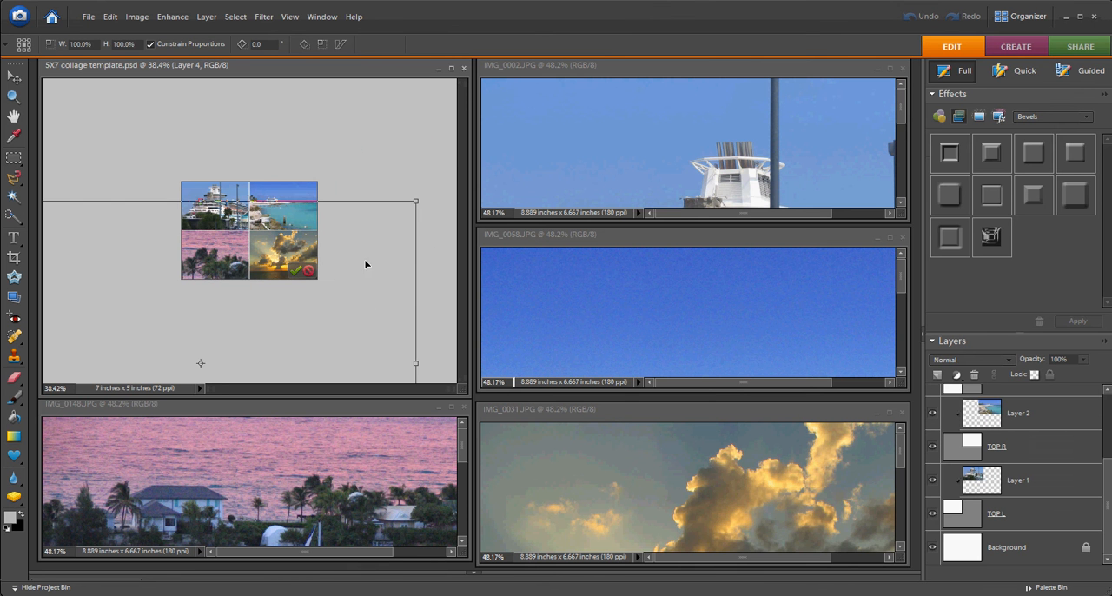
drag(414, 200, 330, 265)
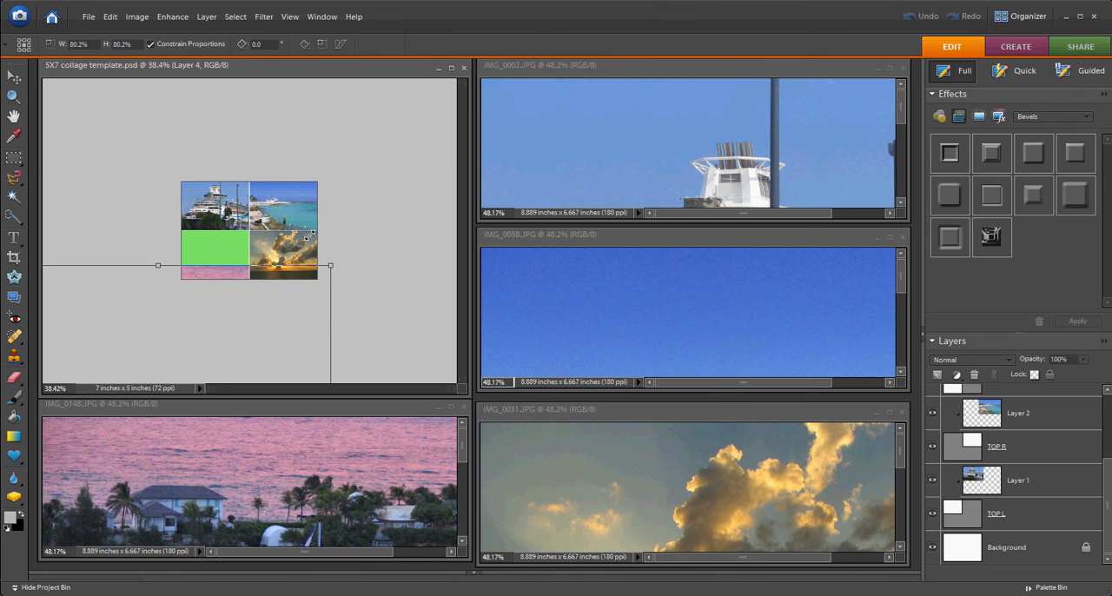
scroll(345, 249, down, 3)
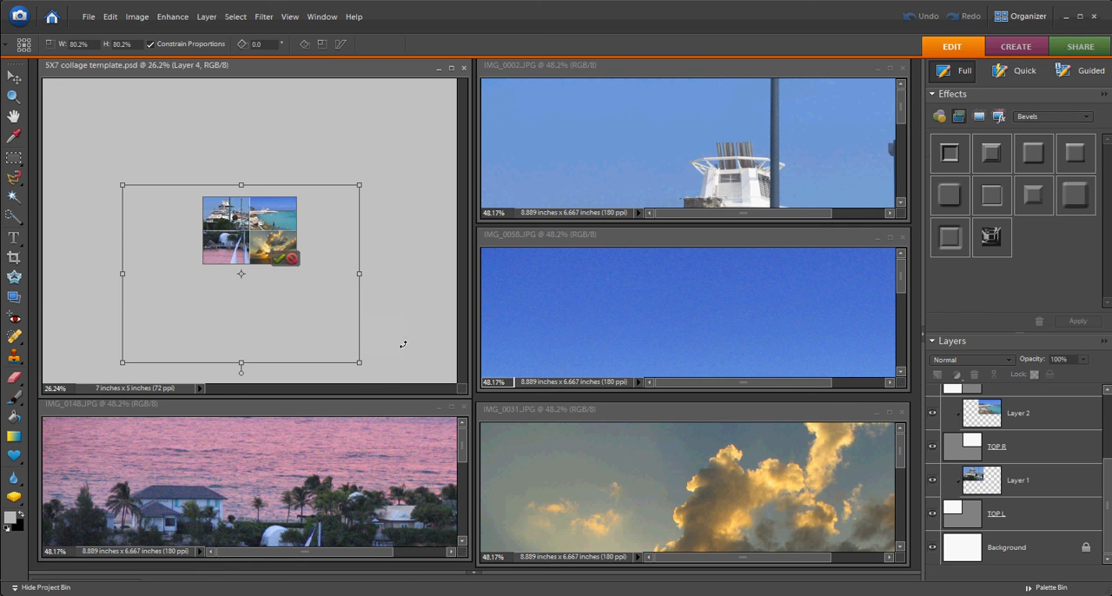
drag(357, 362, 252, 282)
drag(122, 186, 185, 231)
scroll(374, 312, up, 2)
scroll(375, 312, up, 1)
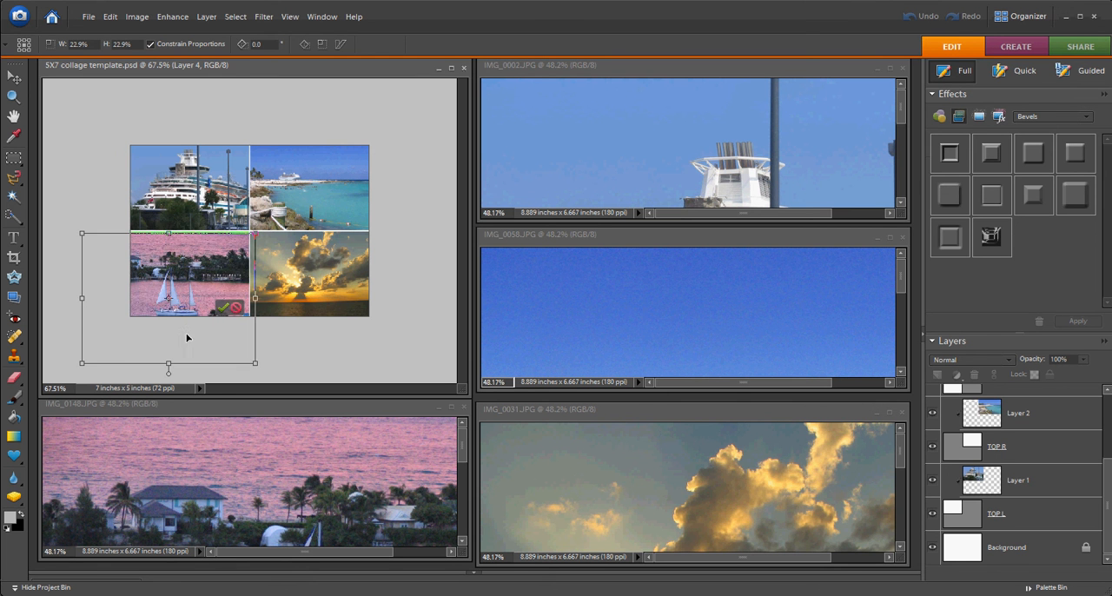
Scale Layer 4 to about 19.1%, position it to fill the bottom-left section with the sailboat in view, and commit the transformation.
drag(209, 295, 222, 269)
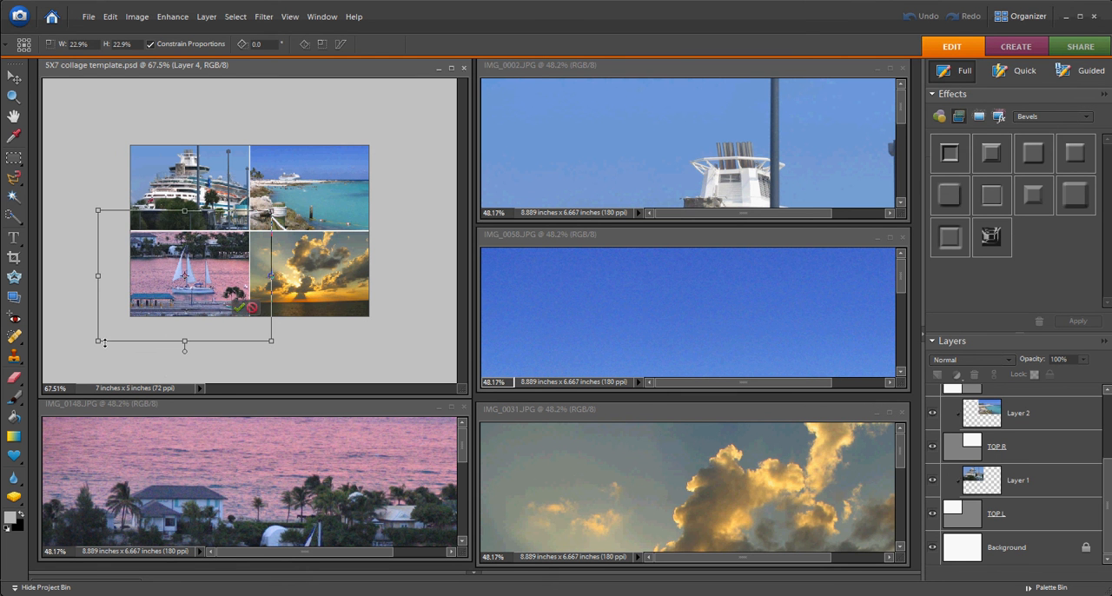
drag(97, 341, 128, 320)
drag(219, 271, 218, 280)
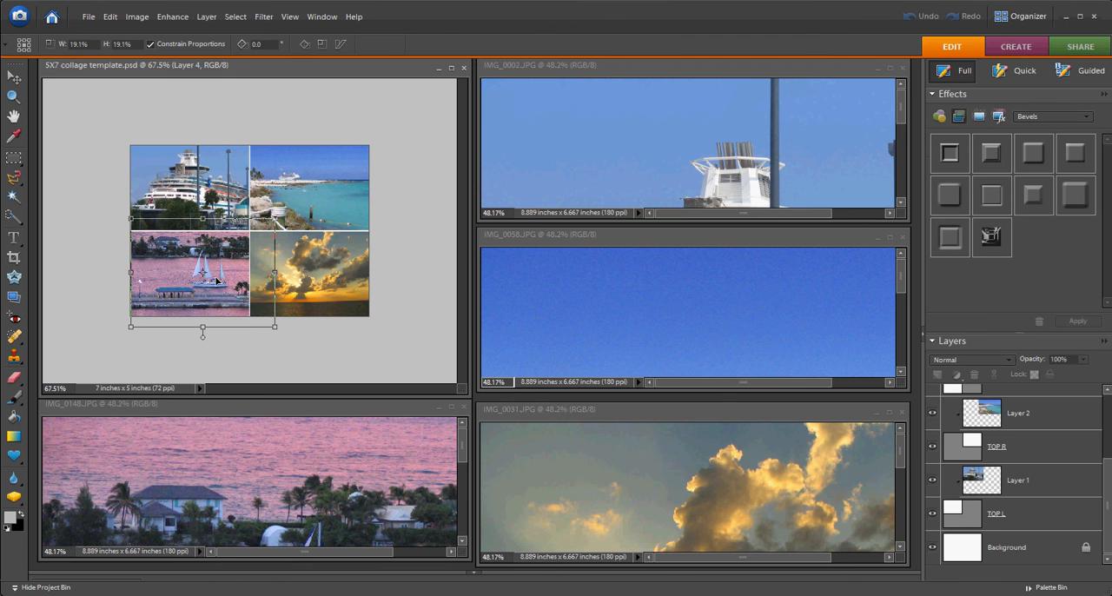
click(243, 308)
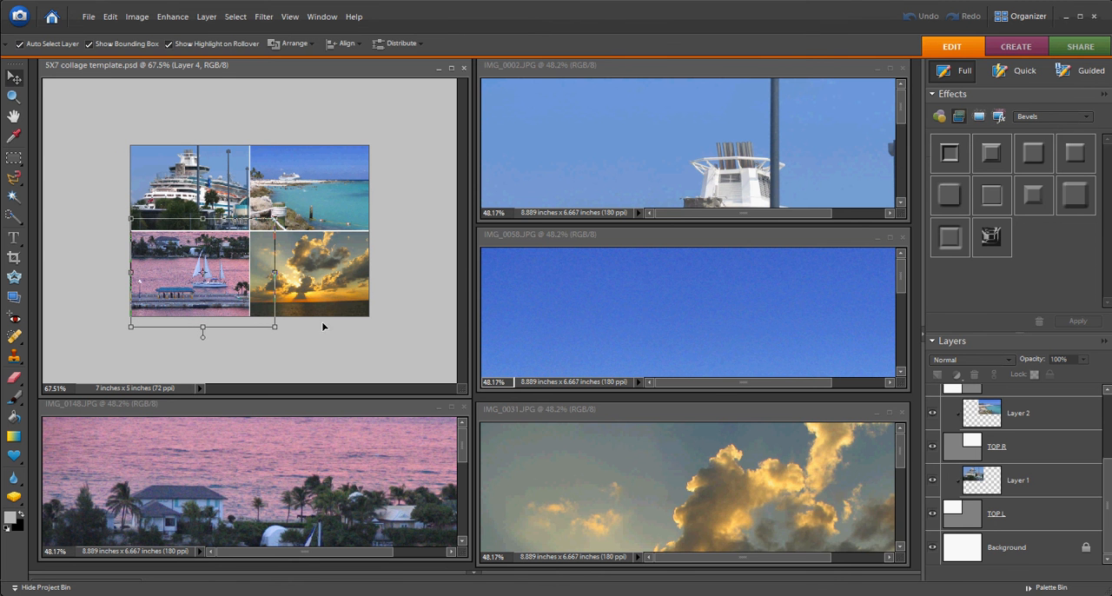
Select the Background layer, maximize the template window and enlarge the collage view to about 159%.
click(409, 303)
key(ctrl+0)
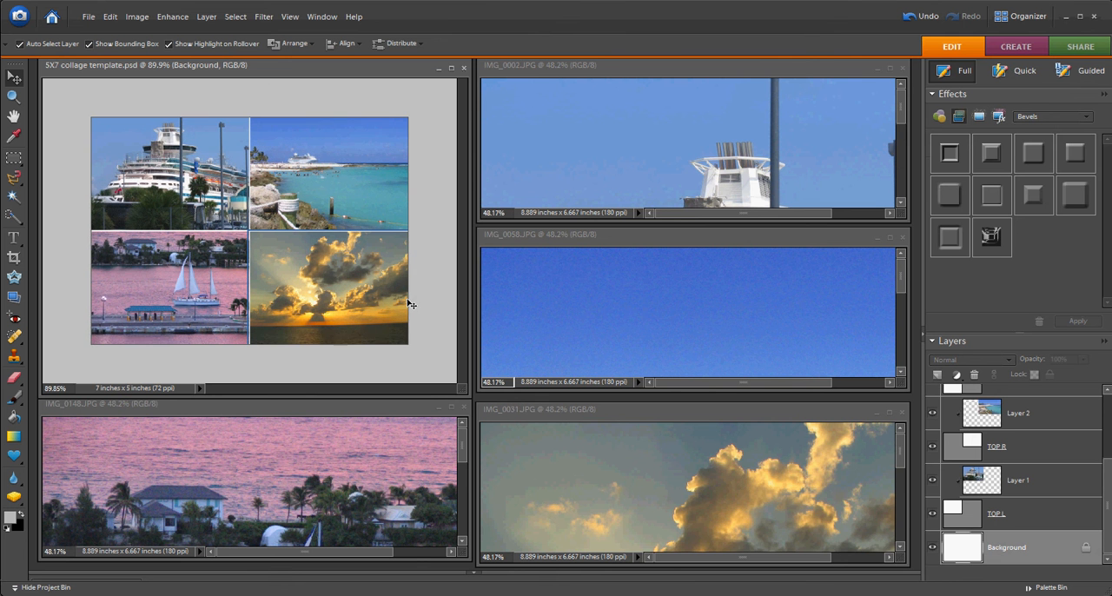
click(452, 69)
key(ctrl+0)
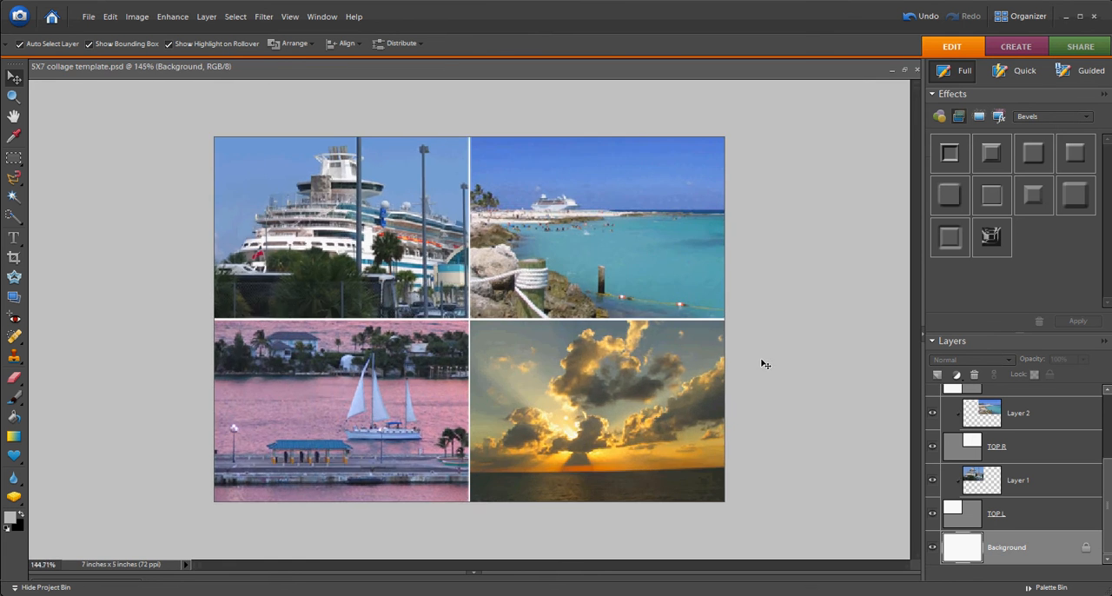
scroll(801, 342, down, 1)
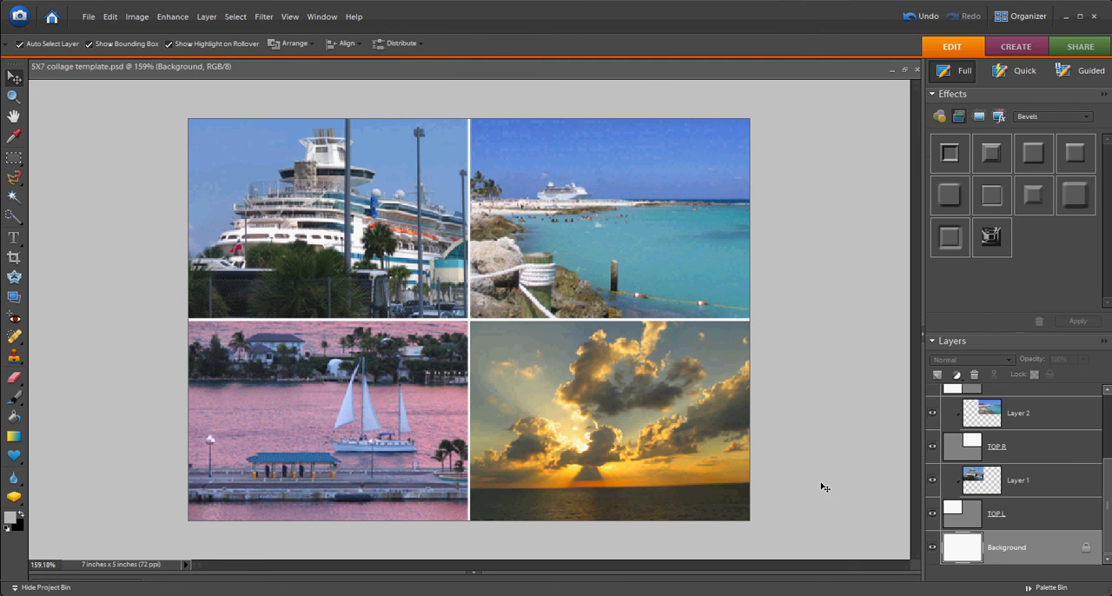
Examine the layer stack to review how each photo is clipped to its section layer.
scroll(1053, 427, up, 3)
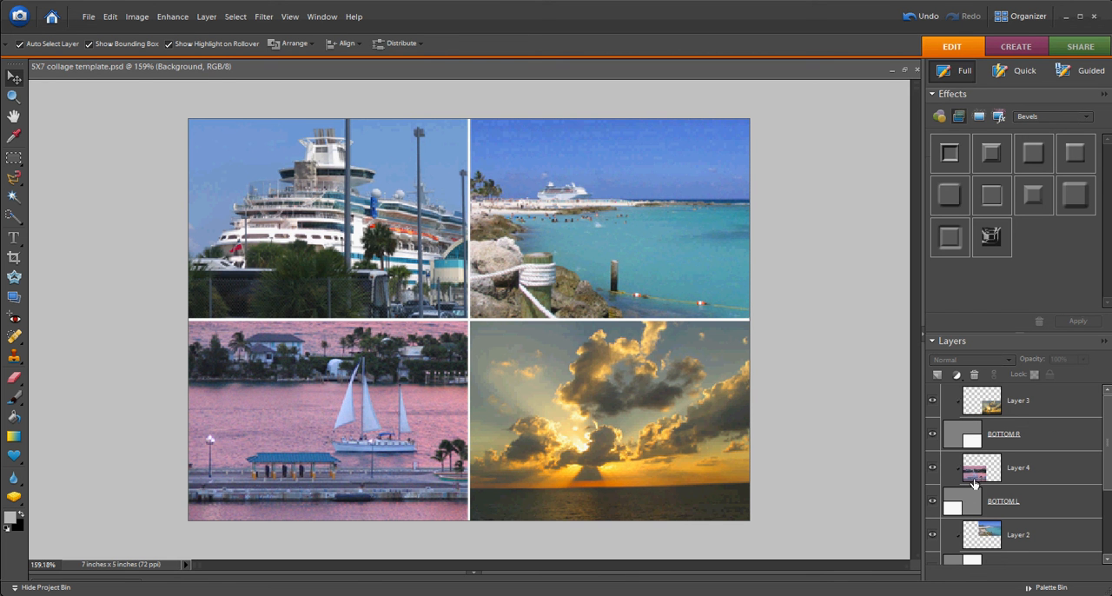
scroll(1093, 478, down, 2)
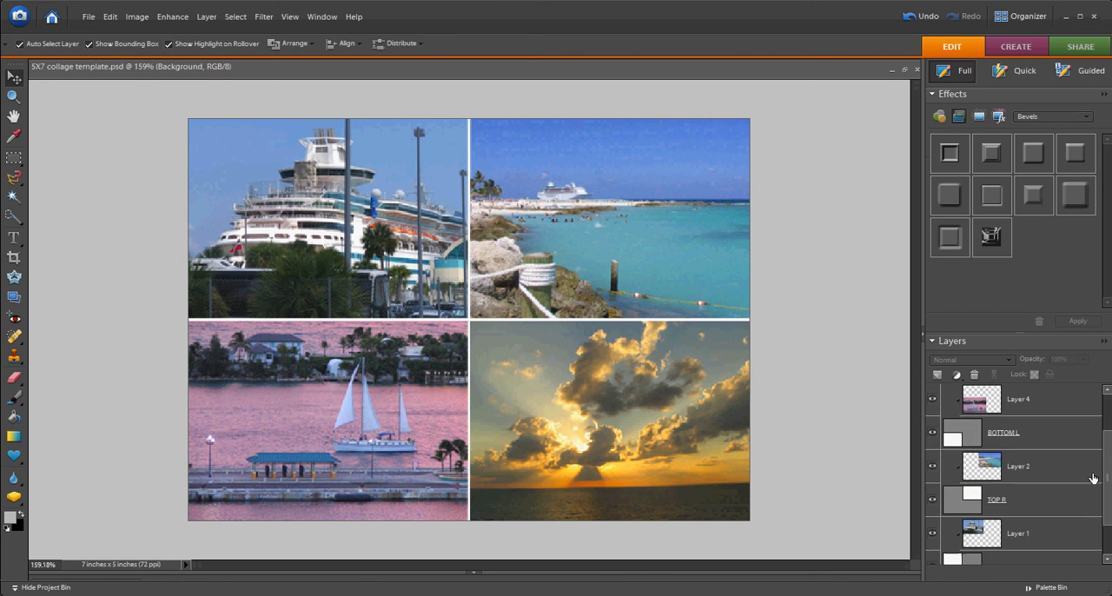
drag(1109, 475, 1109, 504)
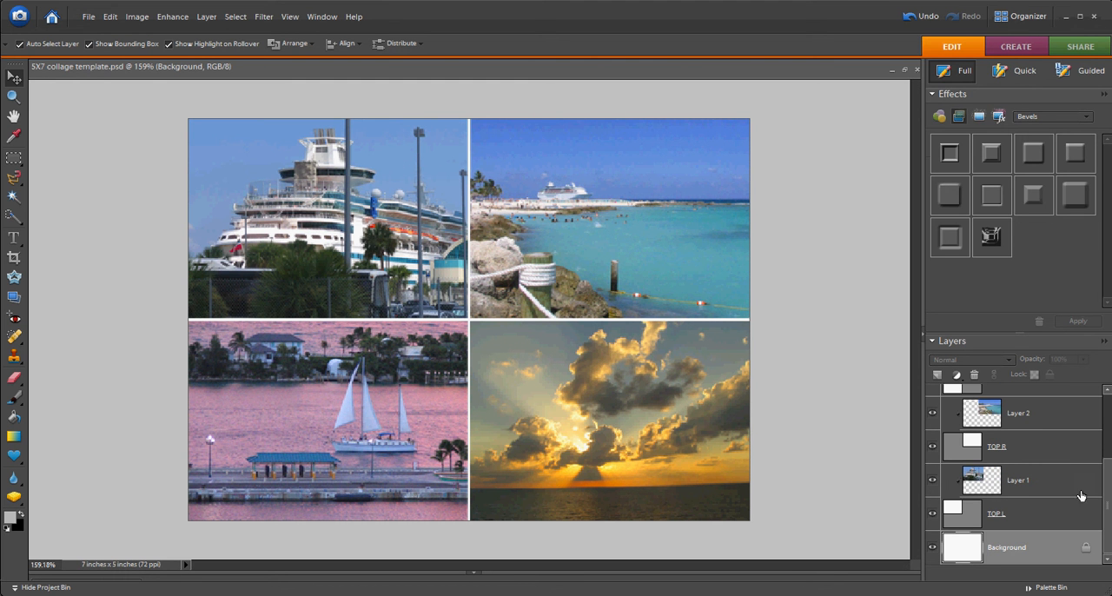
drag(1109, 504, 1109, 436)
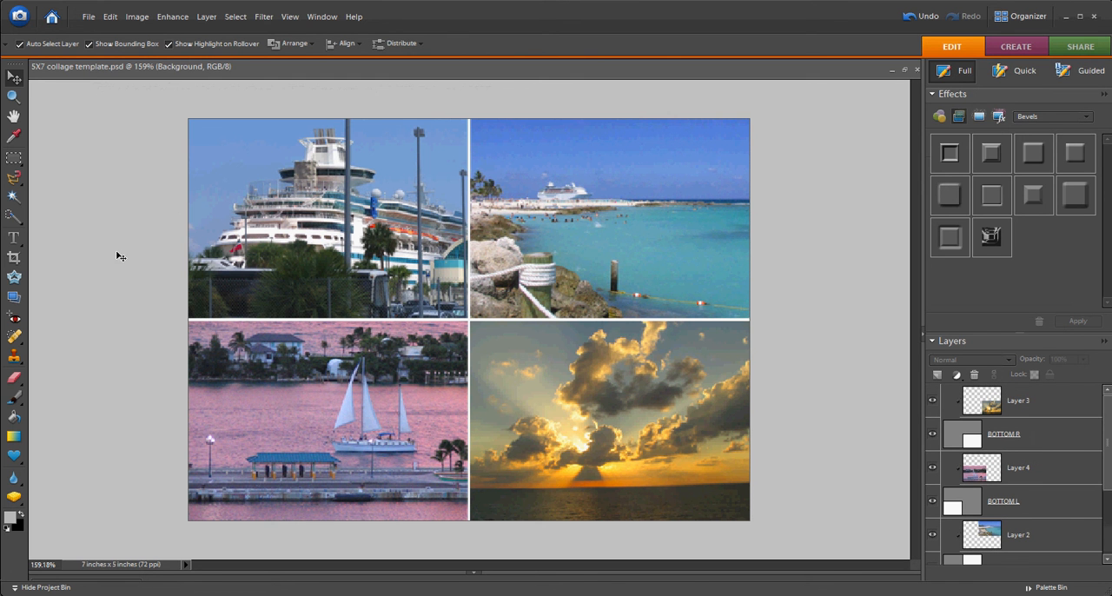
Preview the Save As settings for the collage with JPEG as the format, and cancel without saving.
click(88, 17)
click(122, 146)
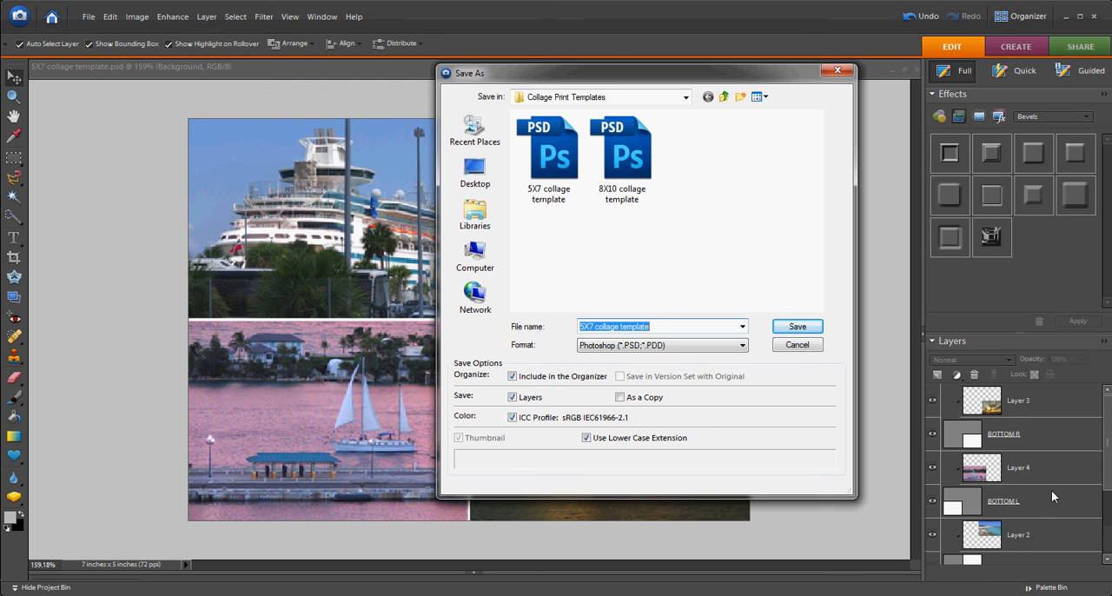
click(743, 346)
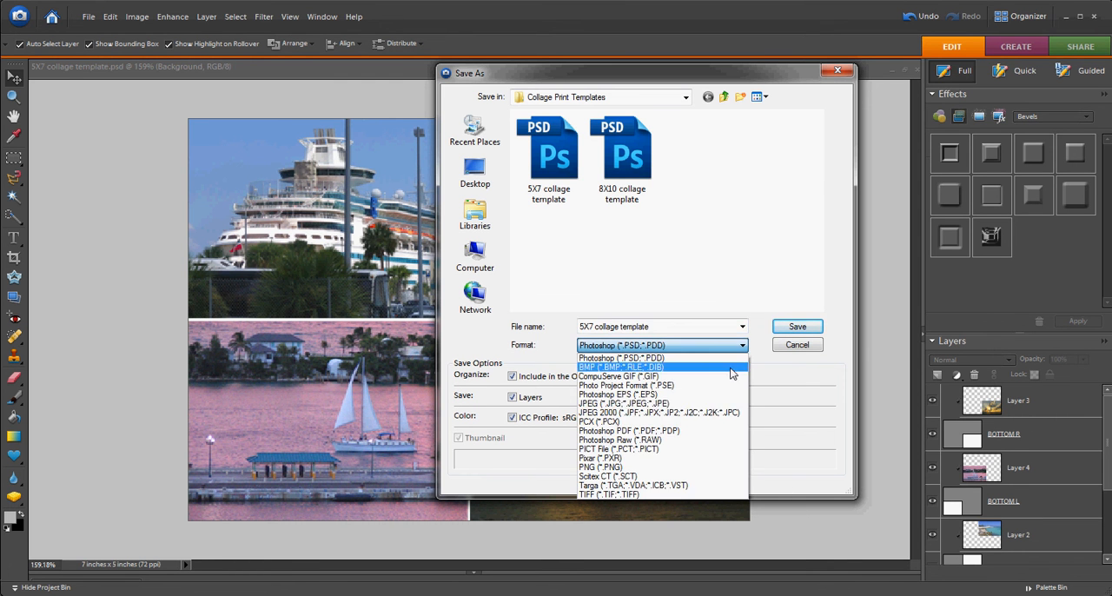
click(636, 405)
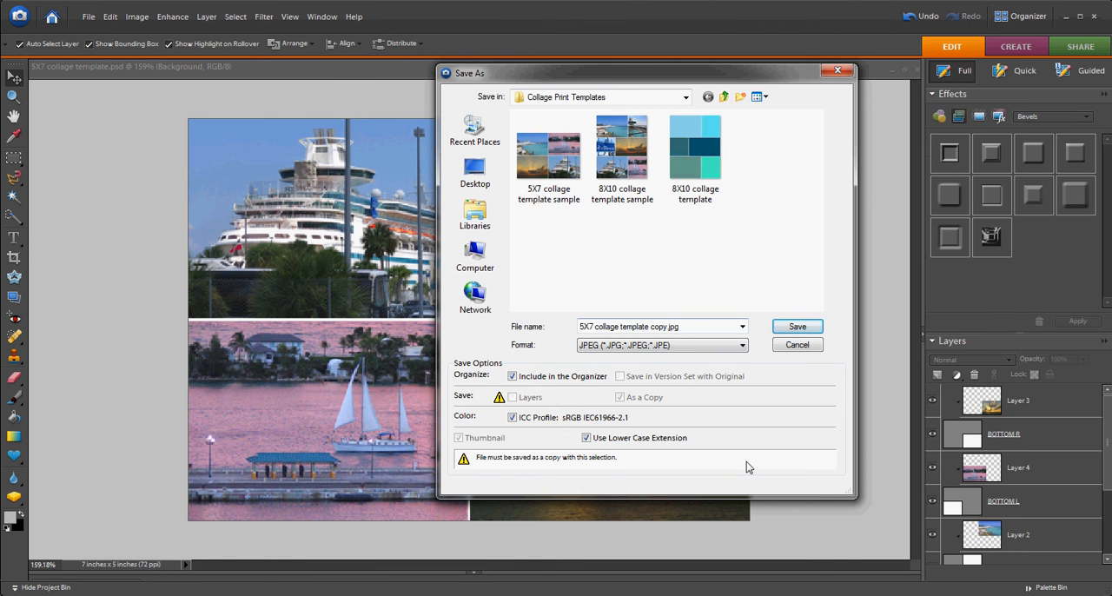
click(789, 346)
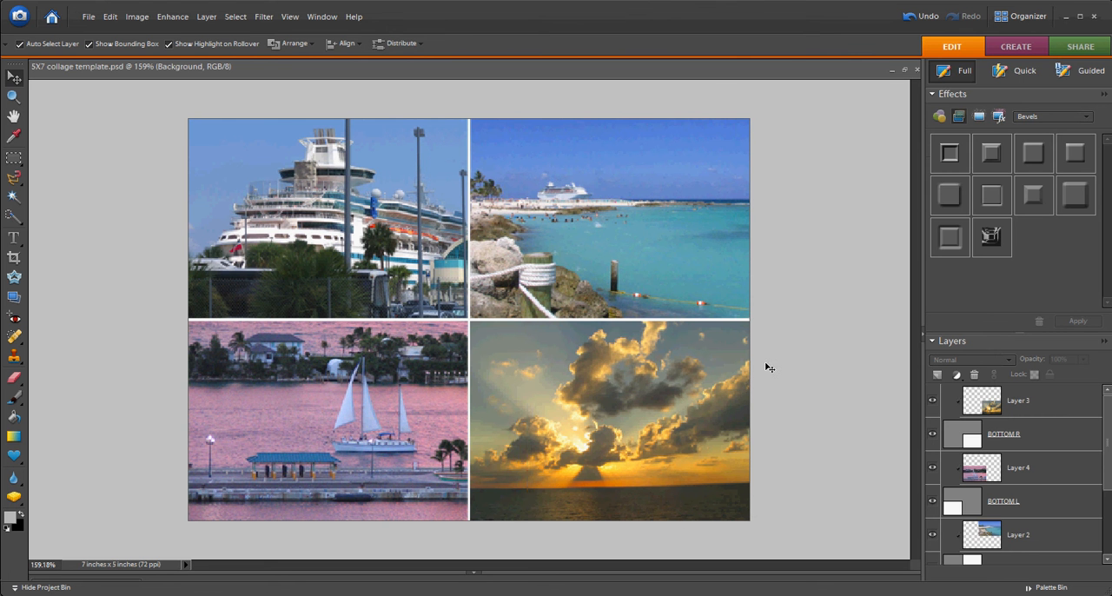